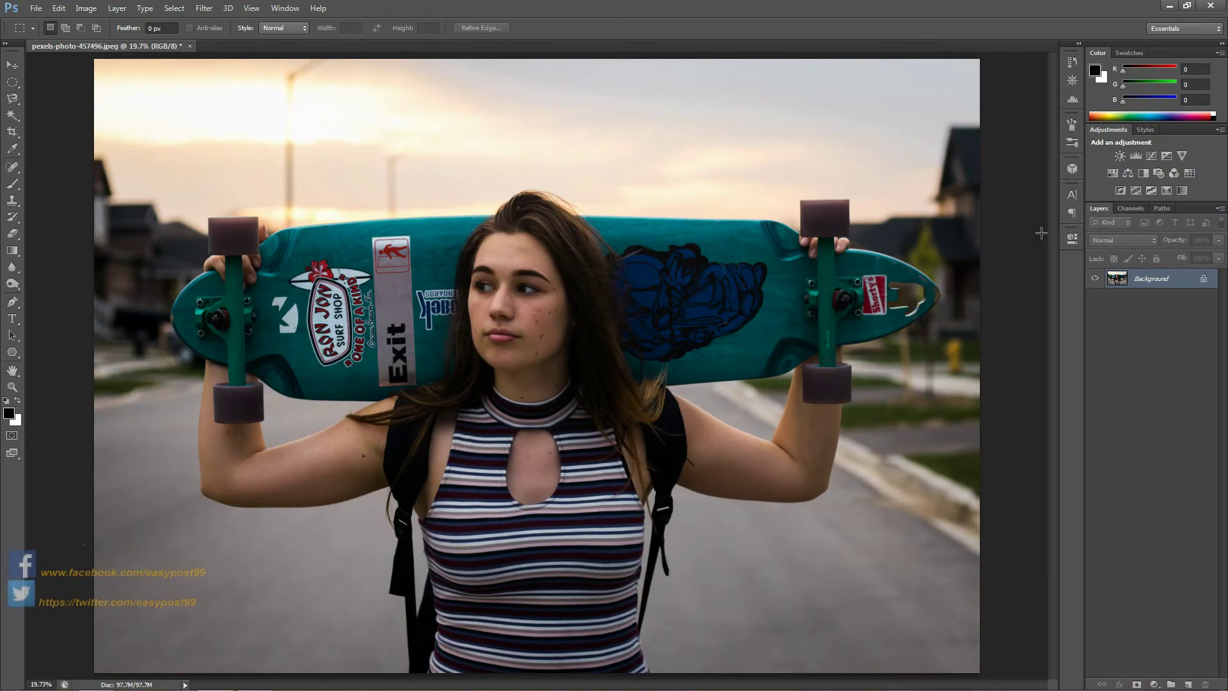
- Add a Vibrance adjustment layer with Vibrance set to -50 above the Background
{"action": "left_click", "coordinate": [1154, 684]}
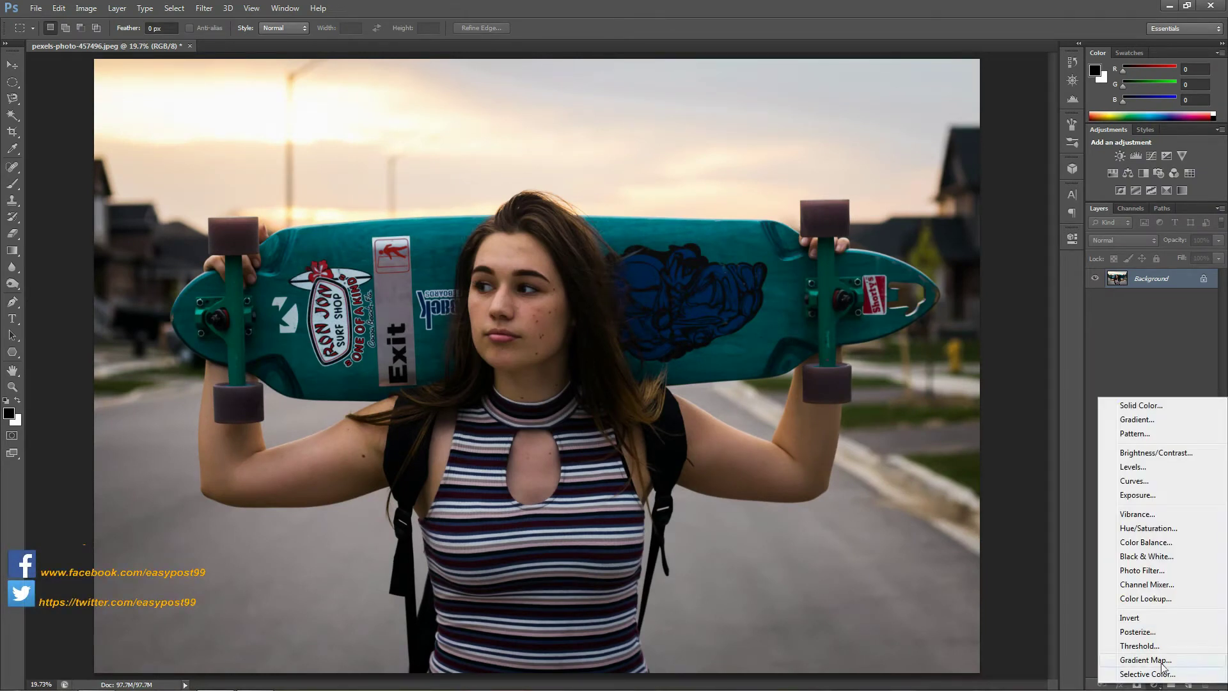
{"action": "left_click", "coordinate": [1137, 514]}
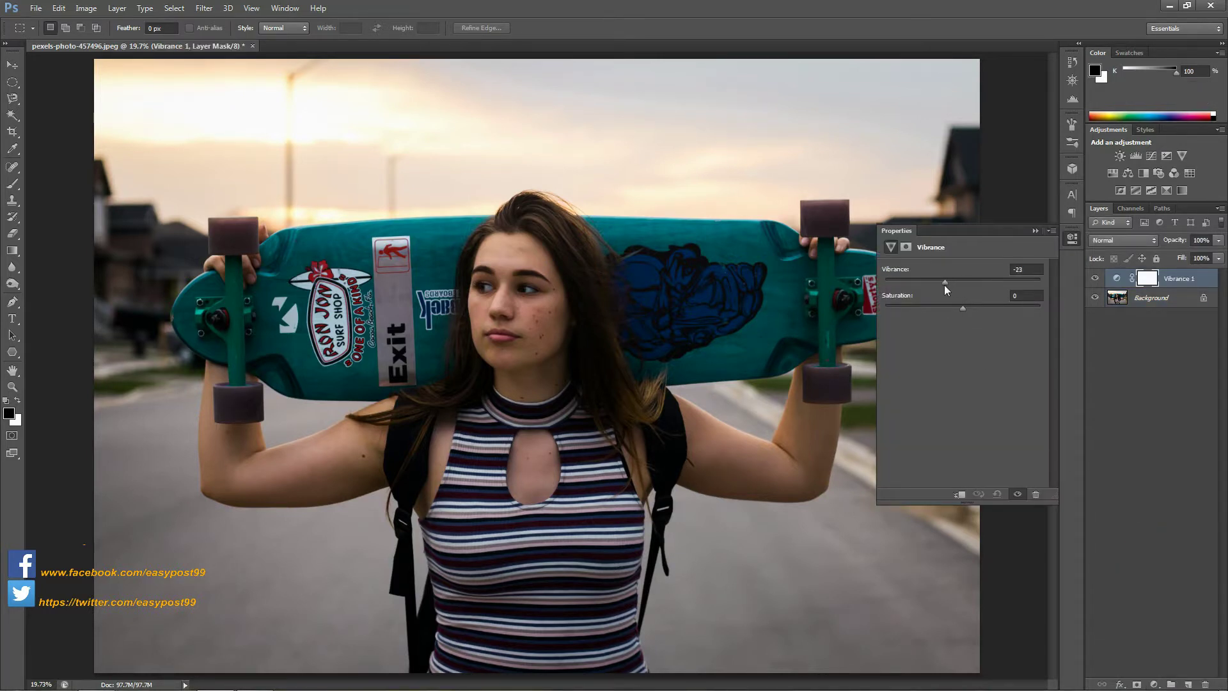
{"action": "left_click_drag", "start_coordinate": [936, 288], "coordinate": [933, 287]}
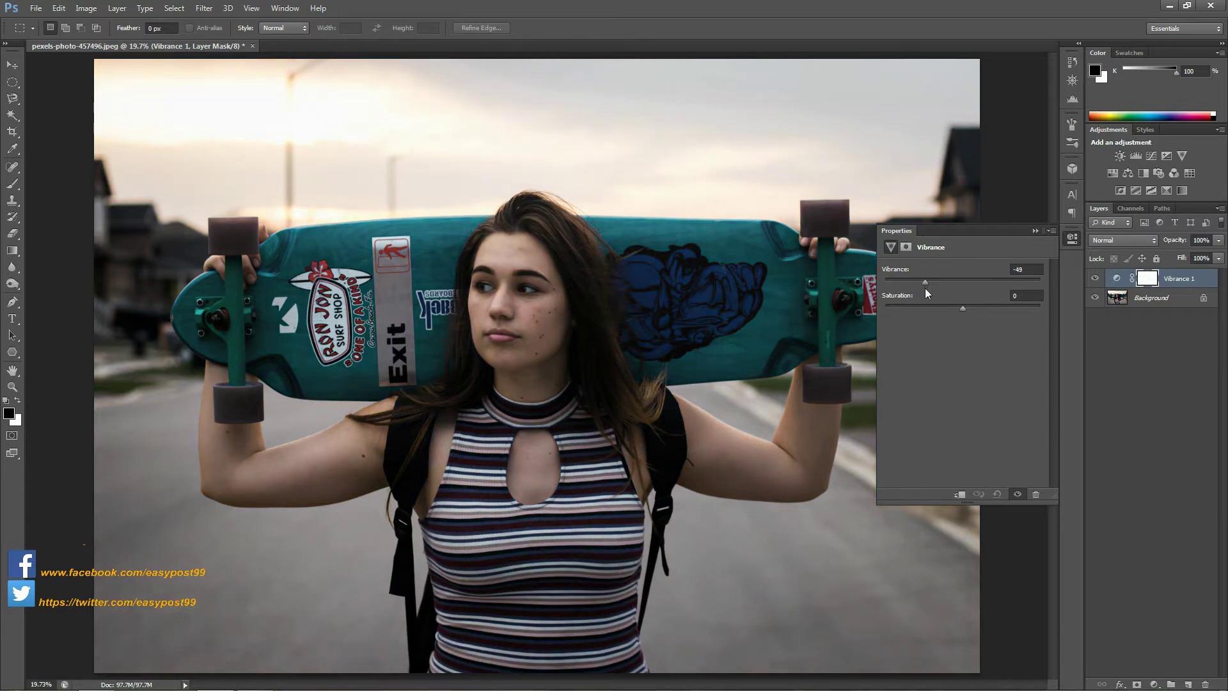
{"action": "left_click", "coordinate": [1030, 230]}
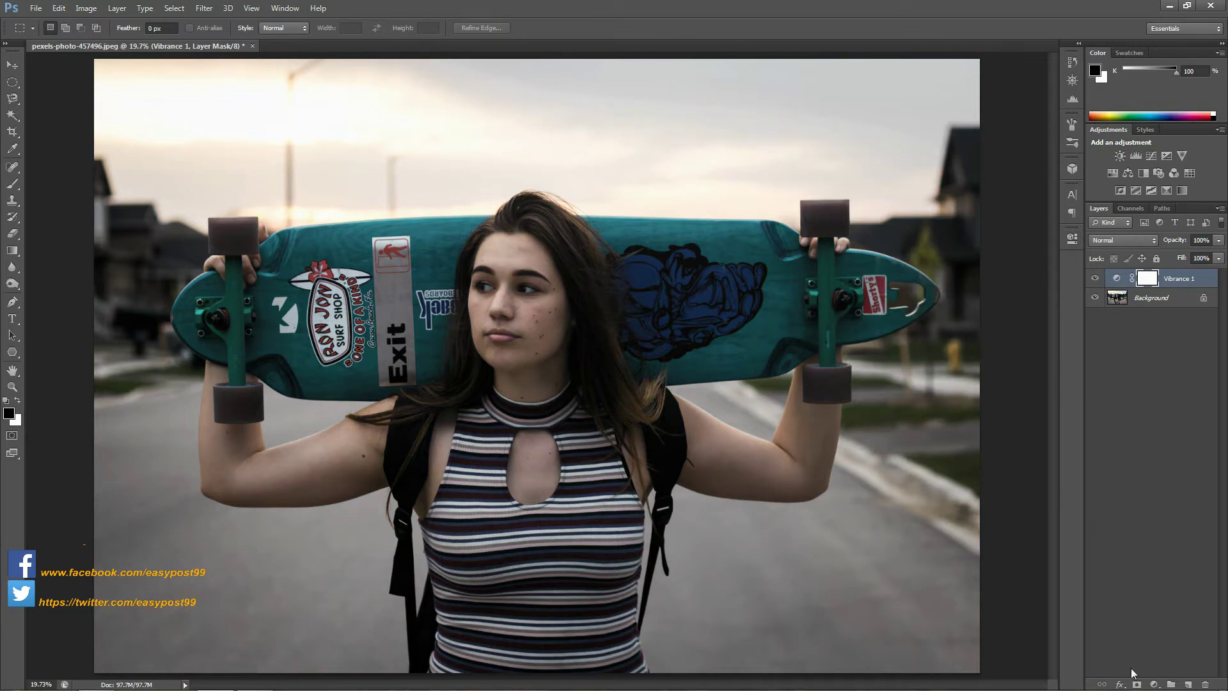
- Add a Curves adjustment layer with highlights raised and shadows lowered into an S-curve
{"action": "left_click", "coordinate": [1153, 684]}
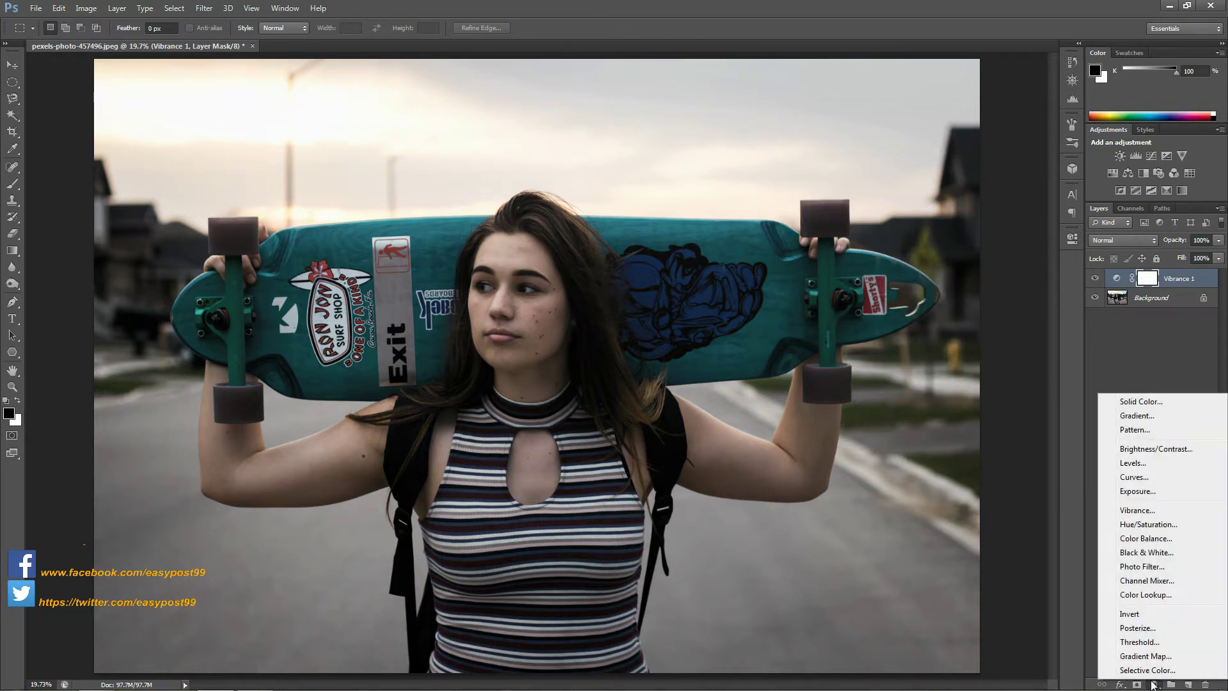
{"action": "left_click", "coordinate": [1133, 476]}
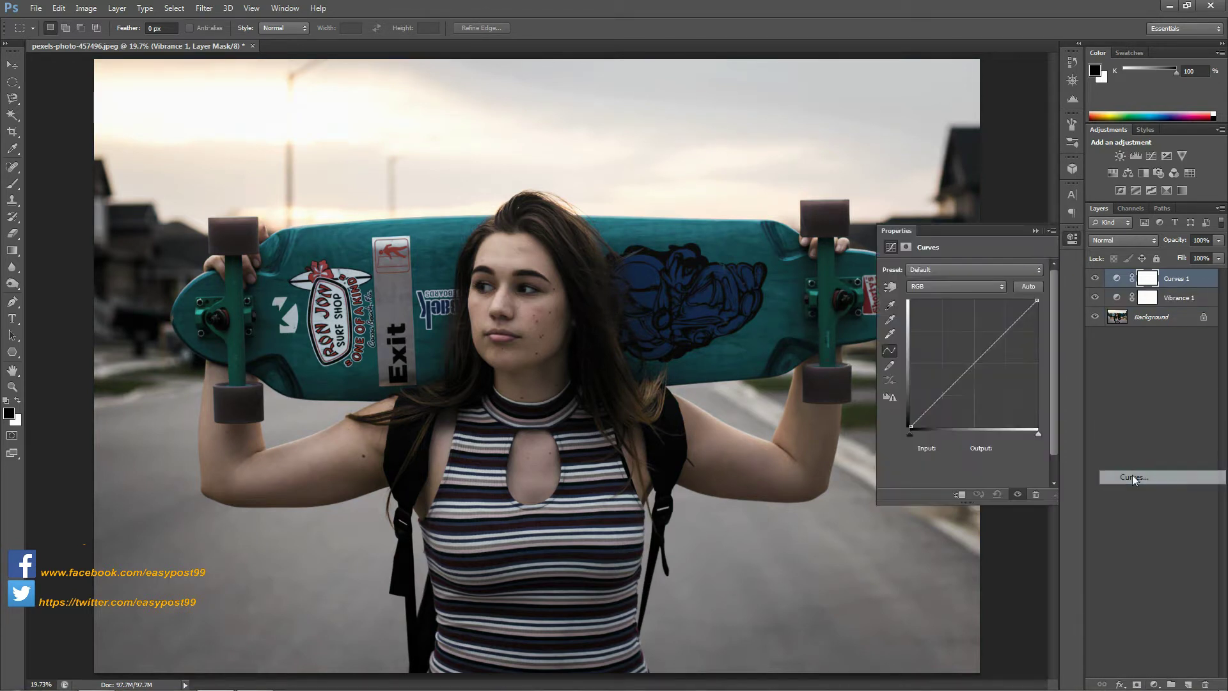
{"action": "left_click", "coordinate": [974, 363]}
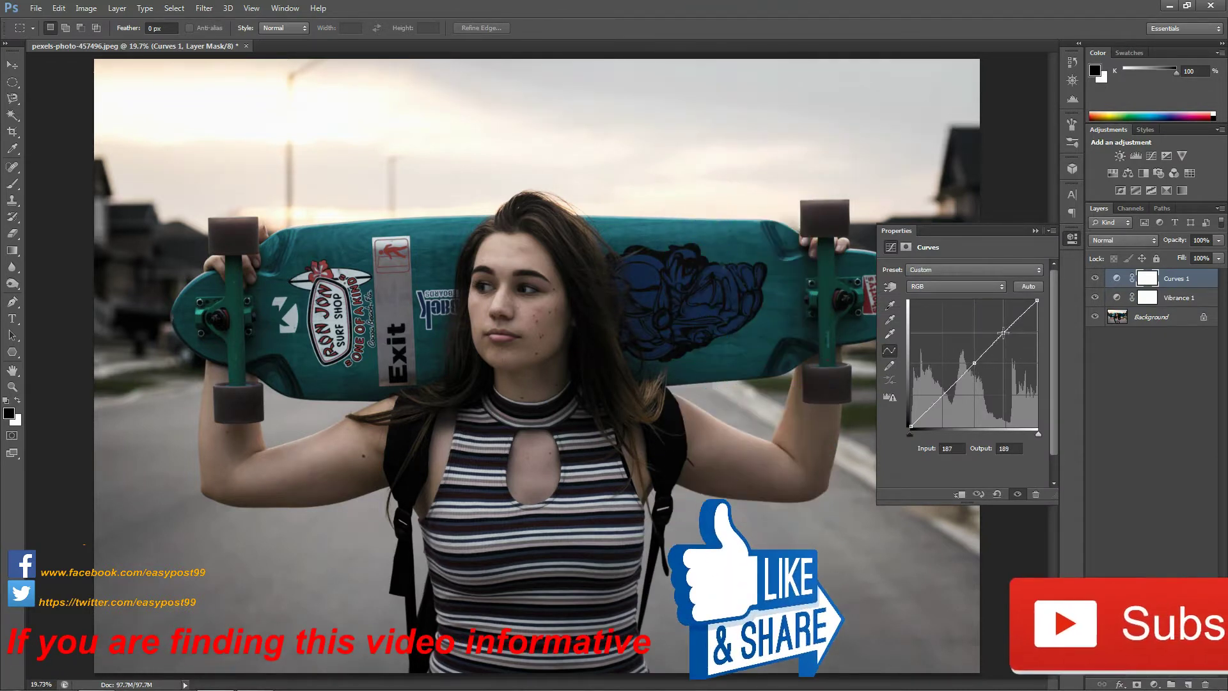
{"action": "left_click_drag", "start_coordinate": [998, 337], "coordinate": [999, 329]}
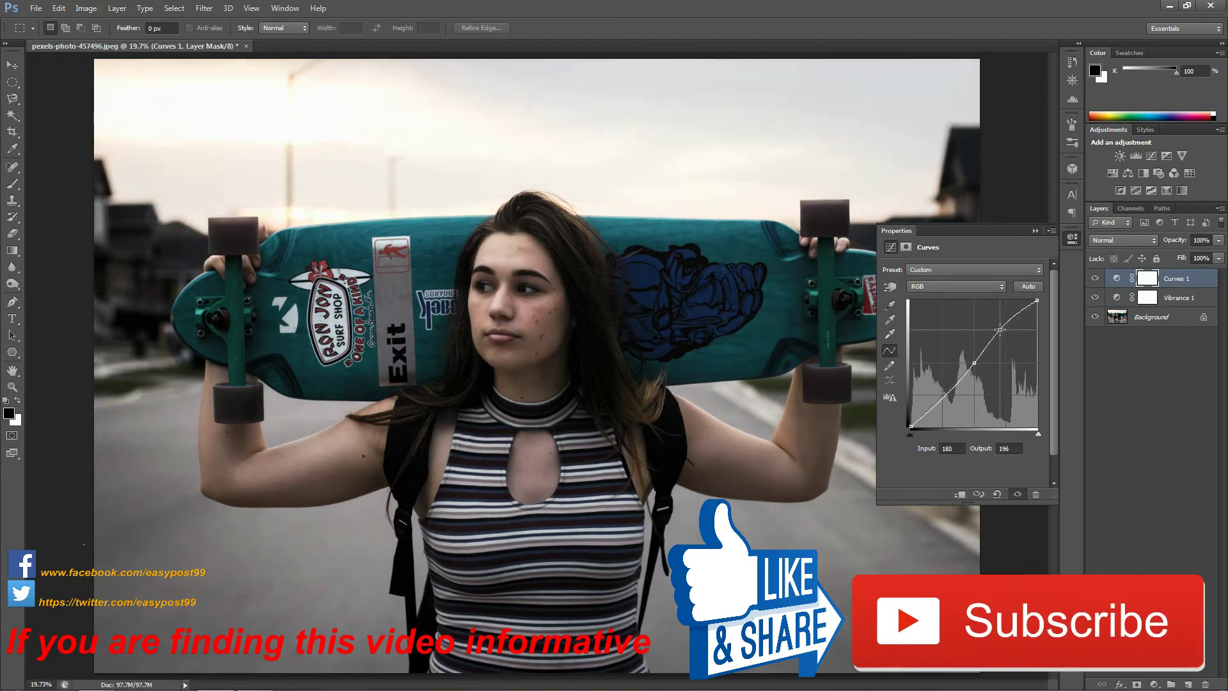
{"action": "left_click", "coordinate": [945, 398]}
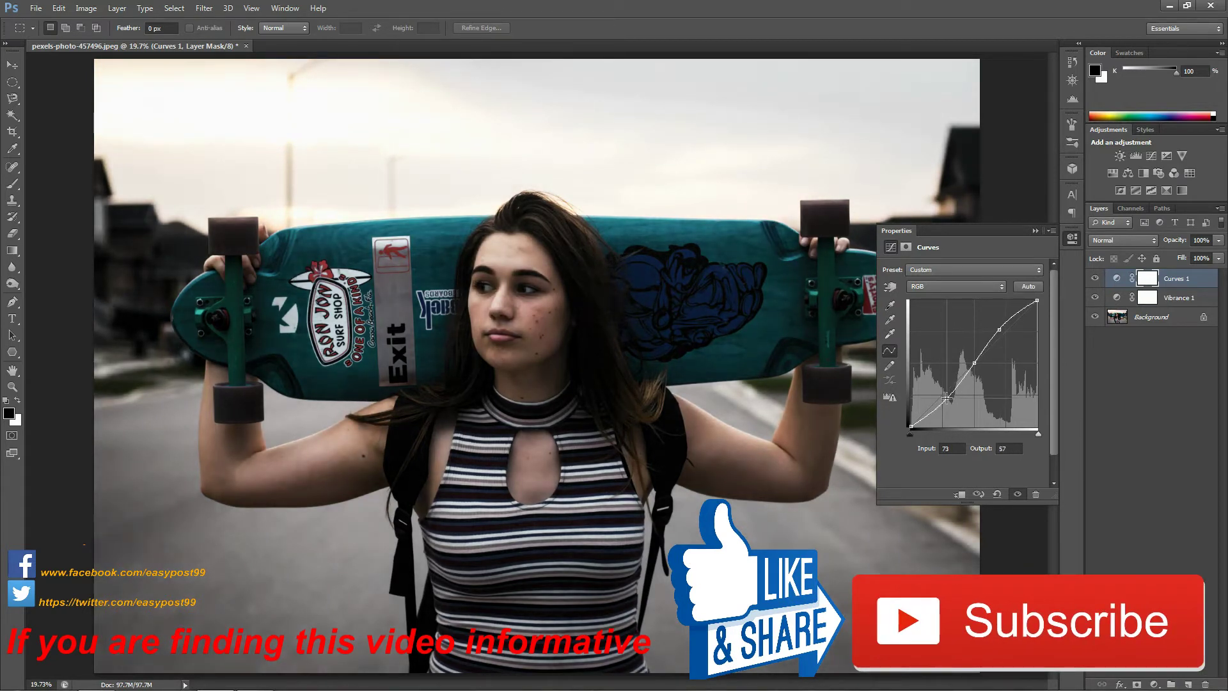
{"action": "left_click_drag", "start_coordinate": [946, 398], "coordinate": [946, 396]}
{"action": "left_click", "coordinate": [1033, 231]}
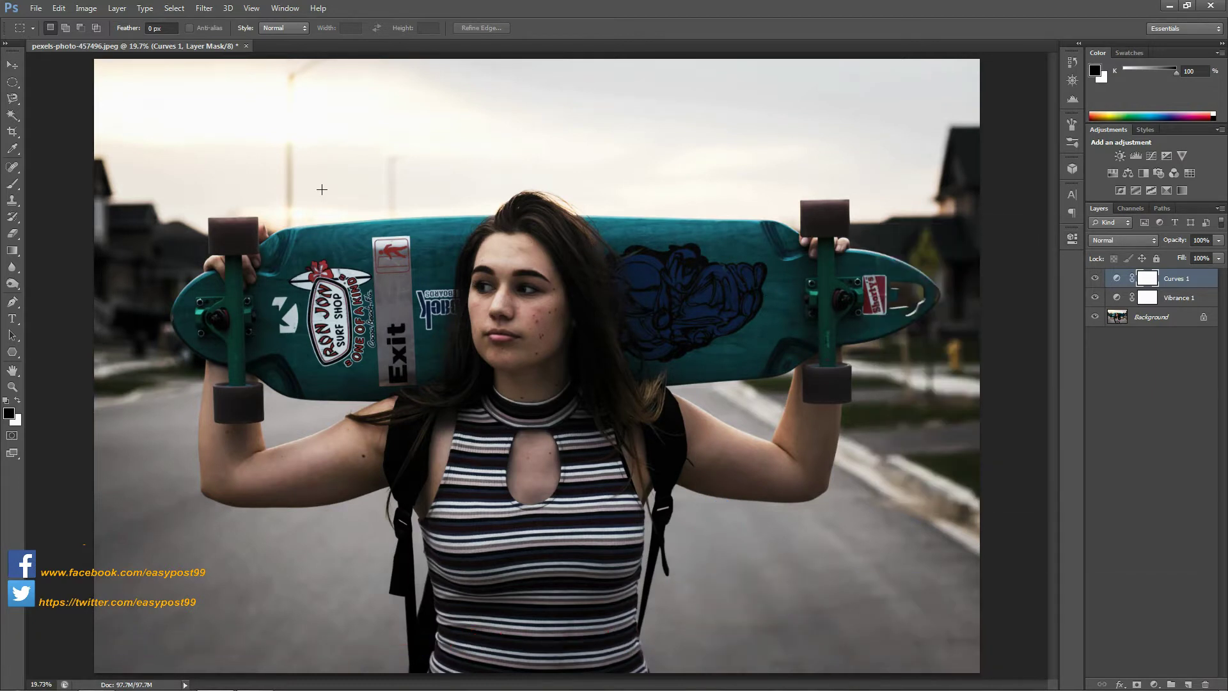
- Create a gradient fill layer named 'Leak 01' with Screen blend mode
{"action": "left_click", "coordinate": [119, 9]}
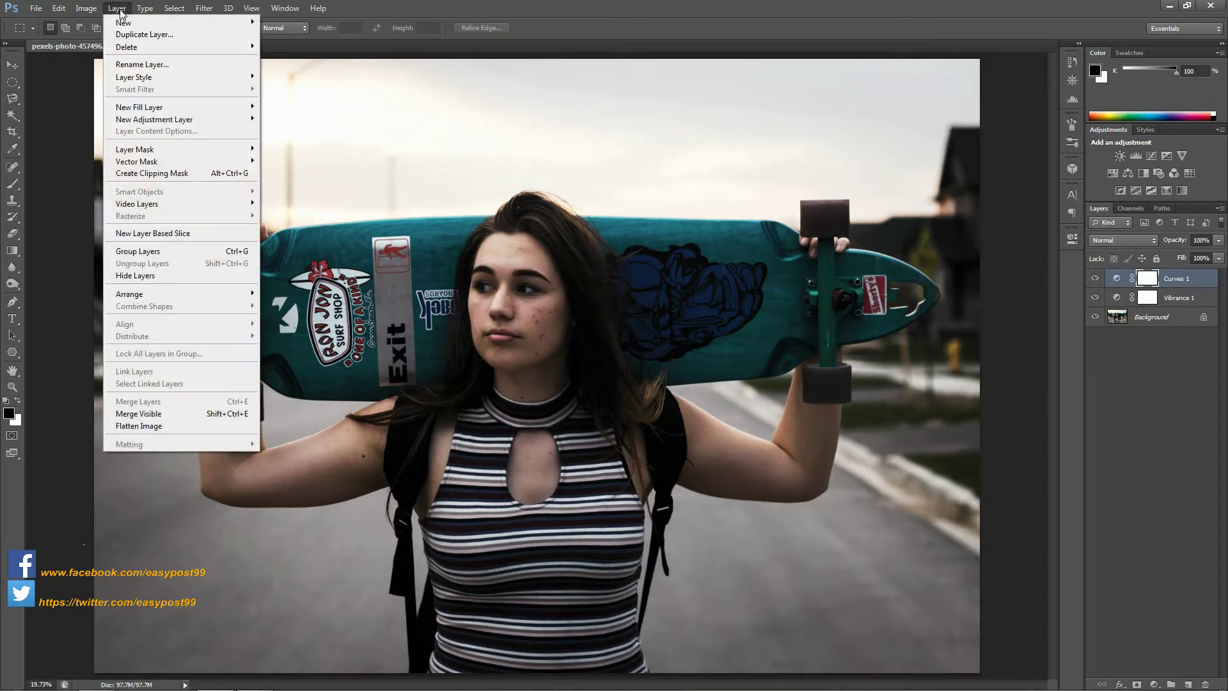
{"action": "mouse_move", "coordinate": [151, 109]}
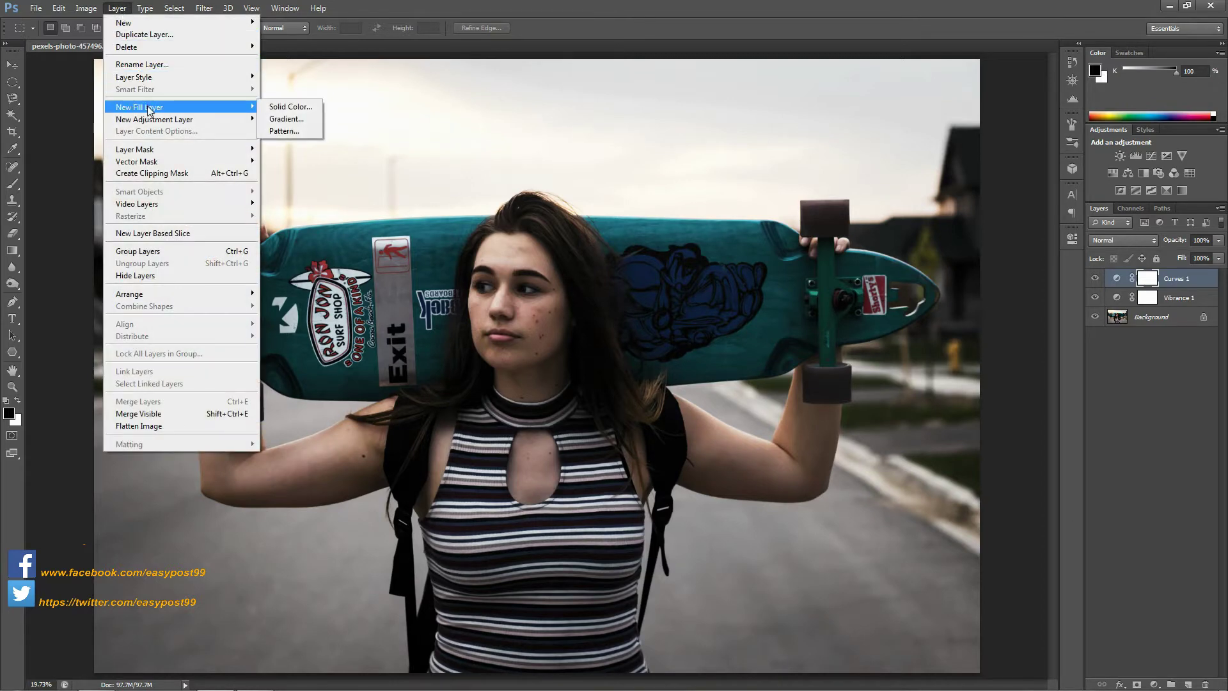
{"action": "left_click", "coordinate": [286, 119]}
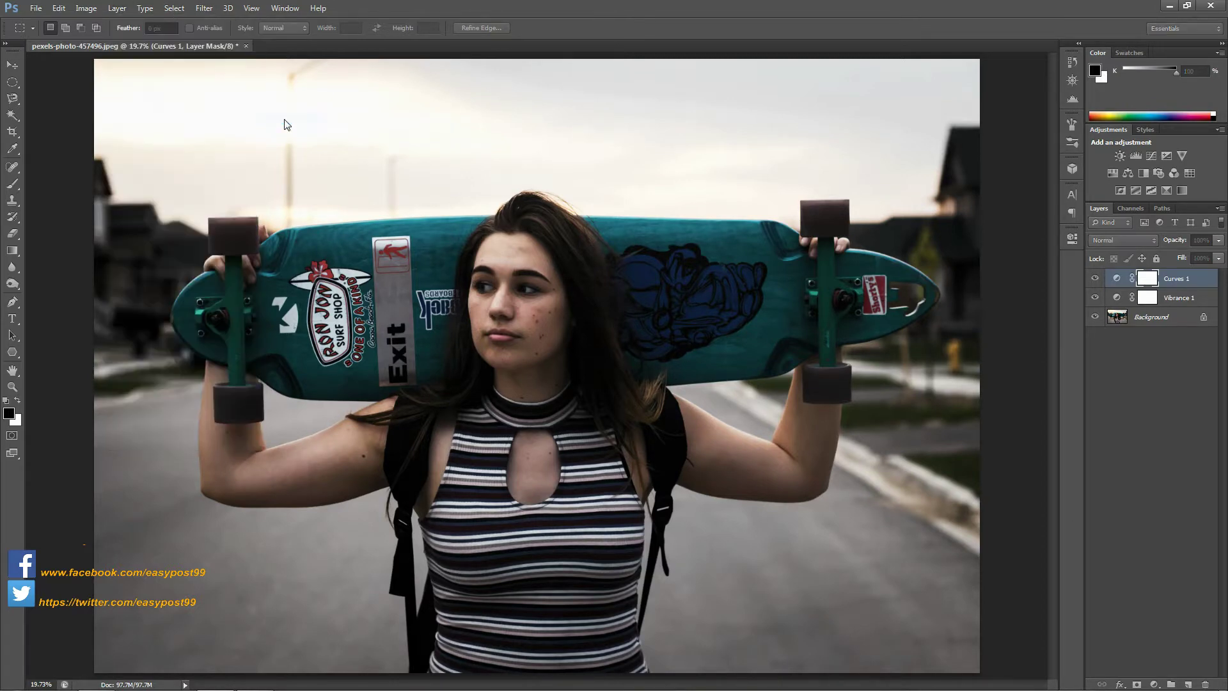
{"action": "type", "text": "Leak 01"}
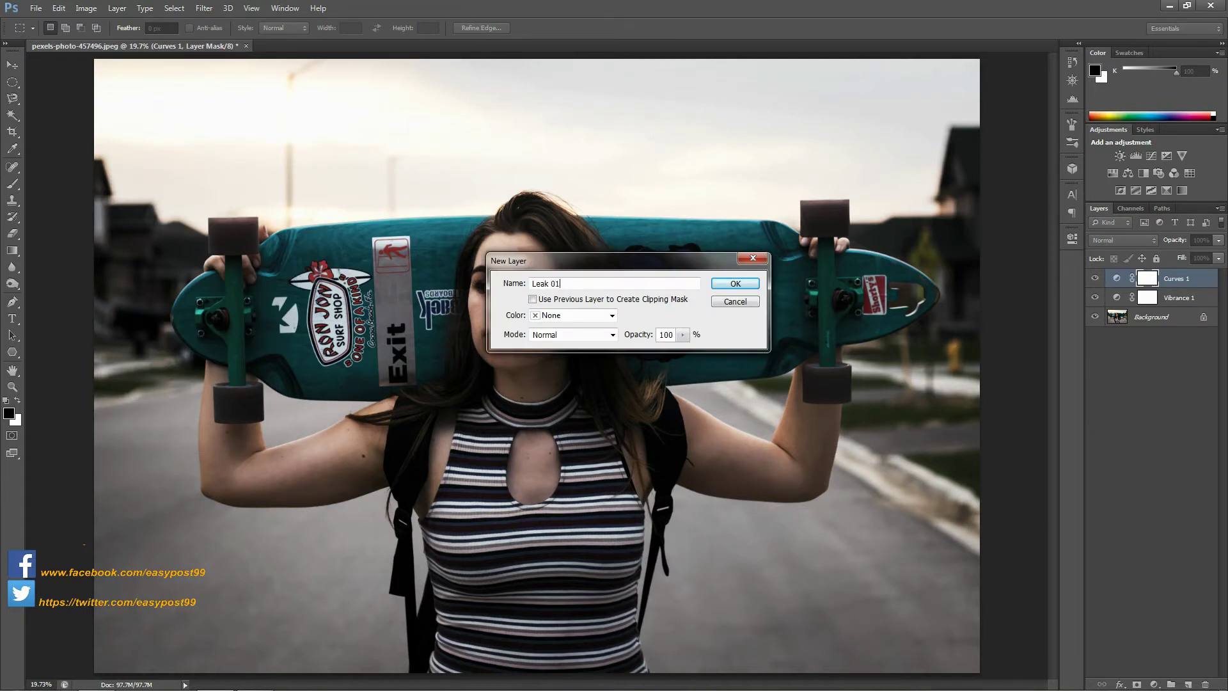
{"action": "left_click", "coordinate": [612, 335]}
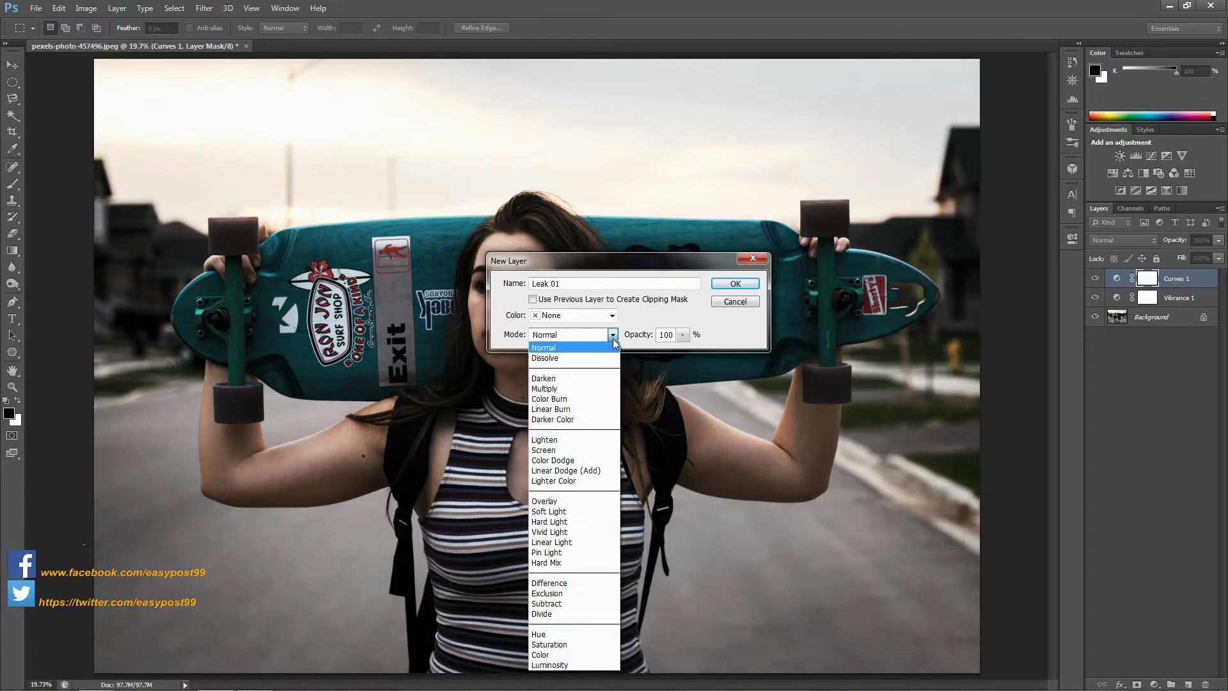
{"action": "left_click", "coordinate": [588, 451]}
{"action": "left_click", "coordinate": [734, 283]}
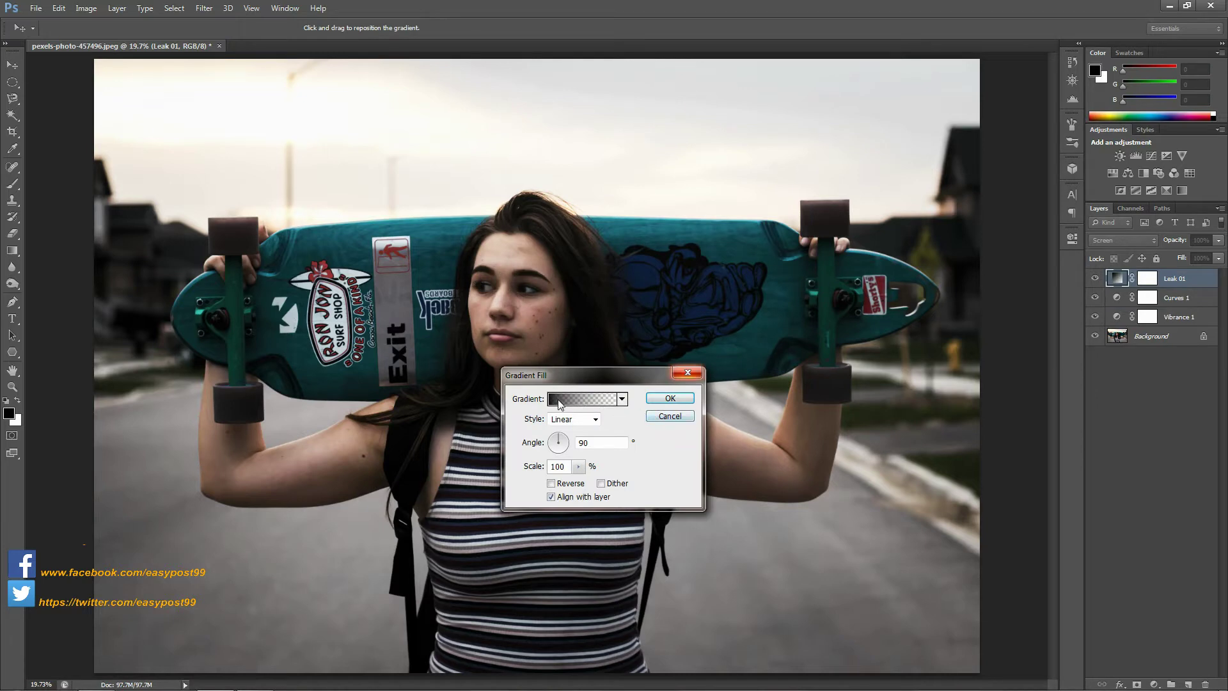
- Make the gradient's left colour stop white and add a second stop at 3%
{"action": "left_click", "coordinate": [563, 401]}
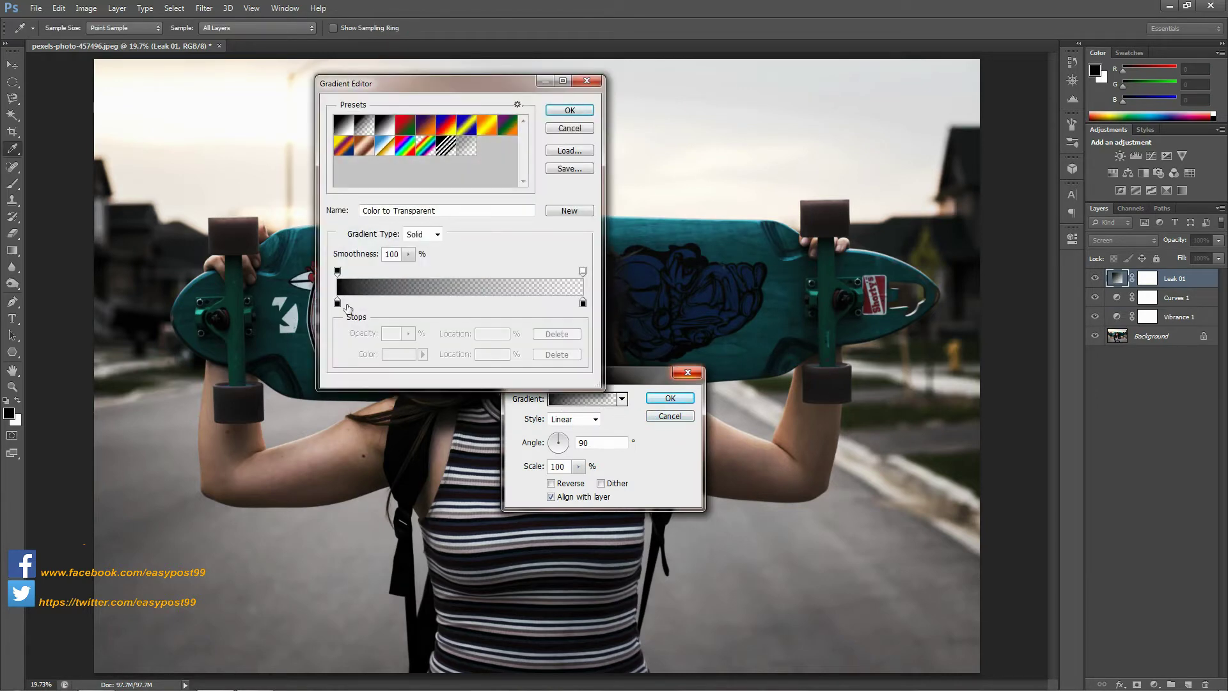
{"action": "double_click", "coordinate": [337, 304]}
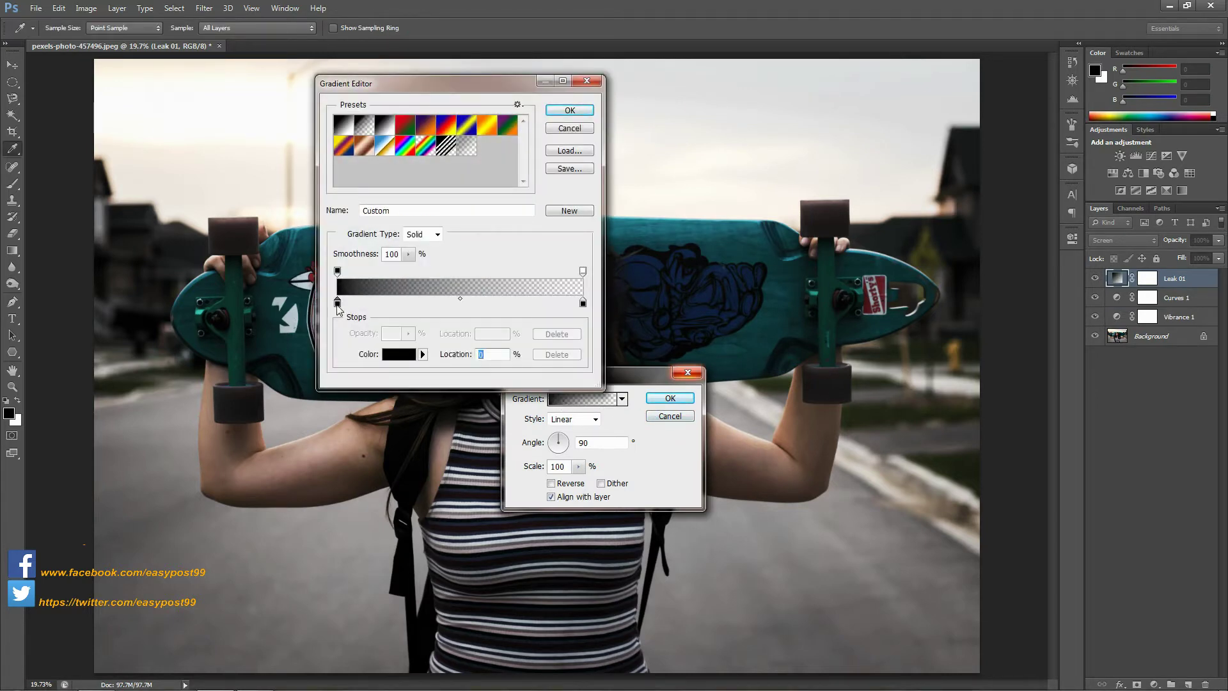
{"action": "left_click_drag", "start_coordinate": [446, 420], "coordinate": [443, 404]}
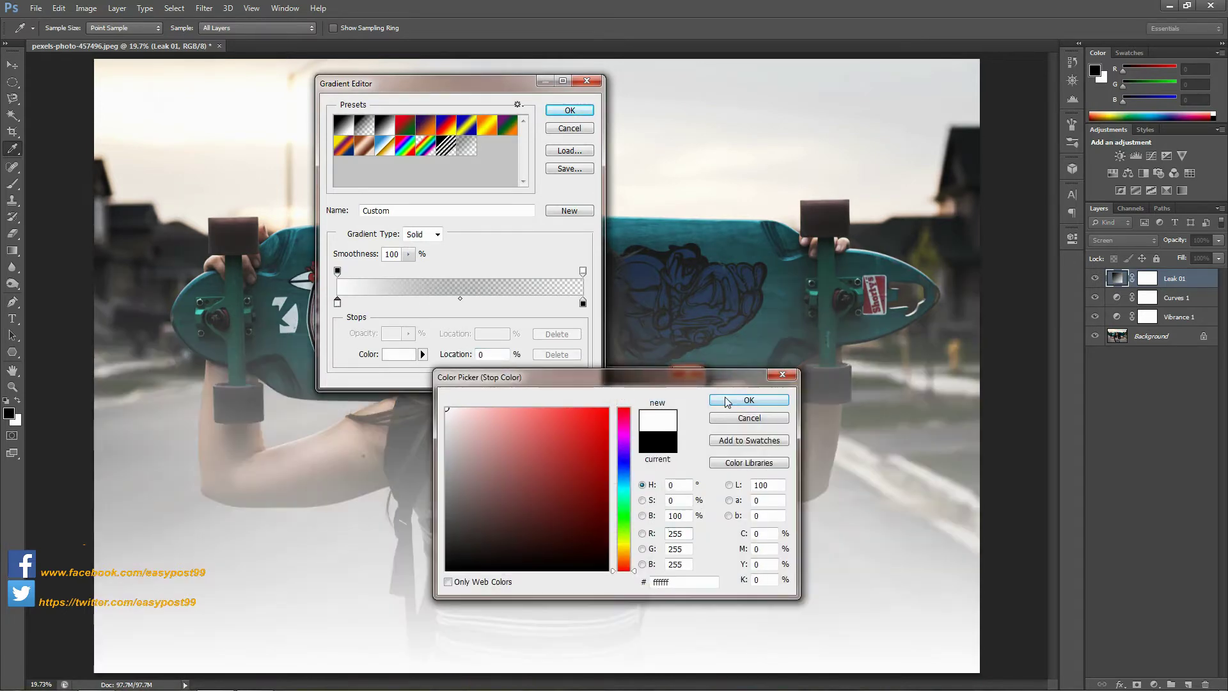
{"action": "left_click", "coordinate": [727, 401]}
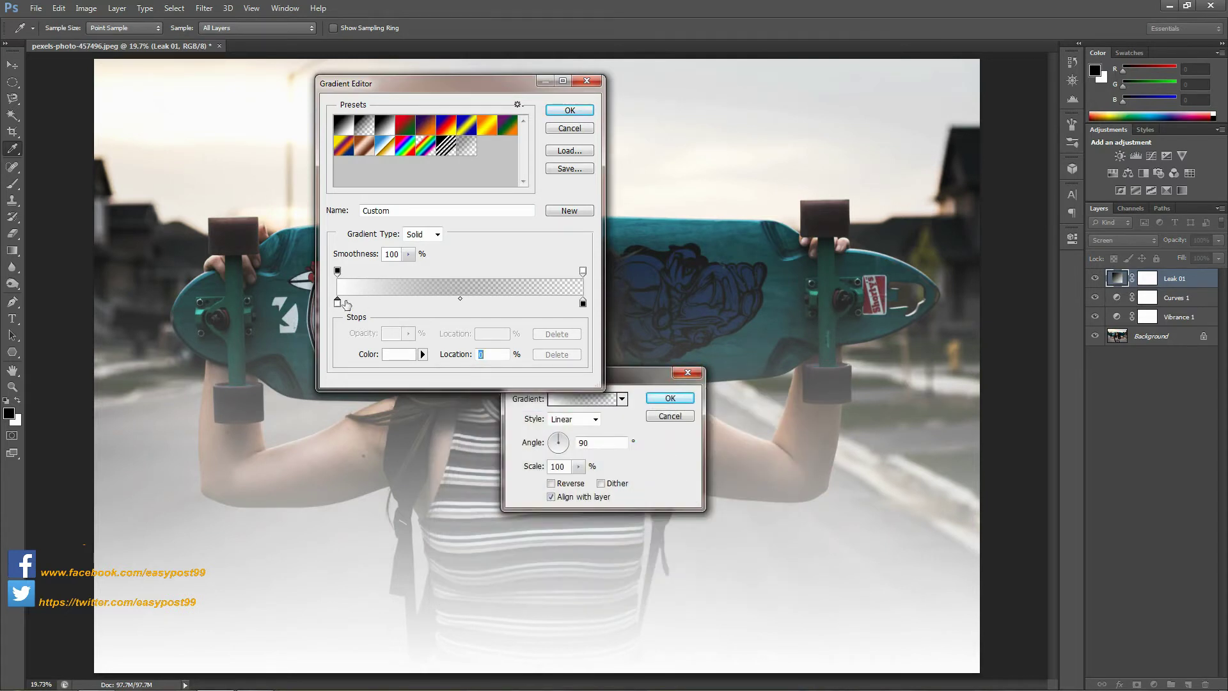
{"action": "left_click", "coordinate": [345, 304]}
- Colour the new gradient stop bright blue, move it to 2%, and confirm the gradient
{"action": "double_click", "coordinate": [344, 302]}
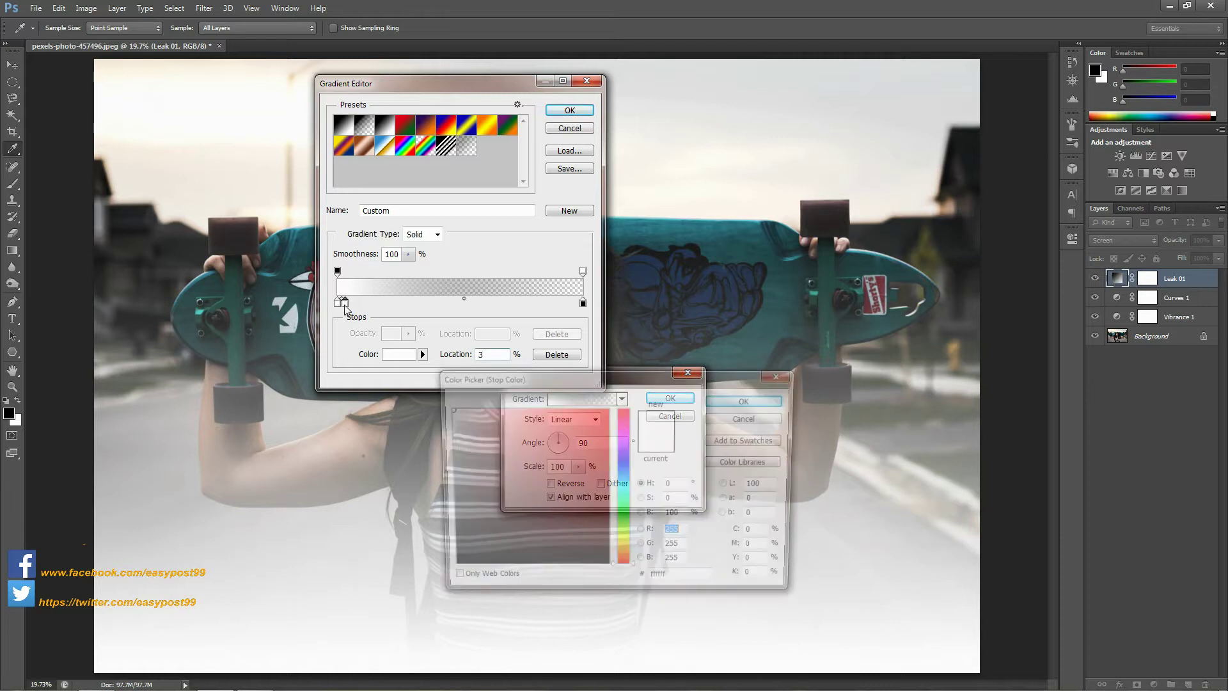
{"action": "mouse_move", "coordinate": [449, 410]}
{"action": "left_mouse_down"}
{"action": "mouse_move", "coordinate": [607, 441]}
{"action": "mouse_move", "coordinate": [606, 426]}
{"action": "left_mouse_up"}
{"action": "left_click", "coordinate": [626, 464]}
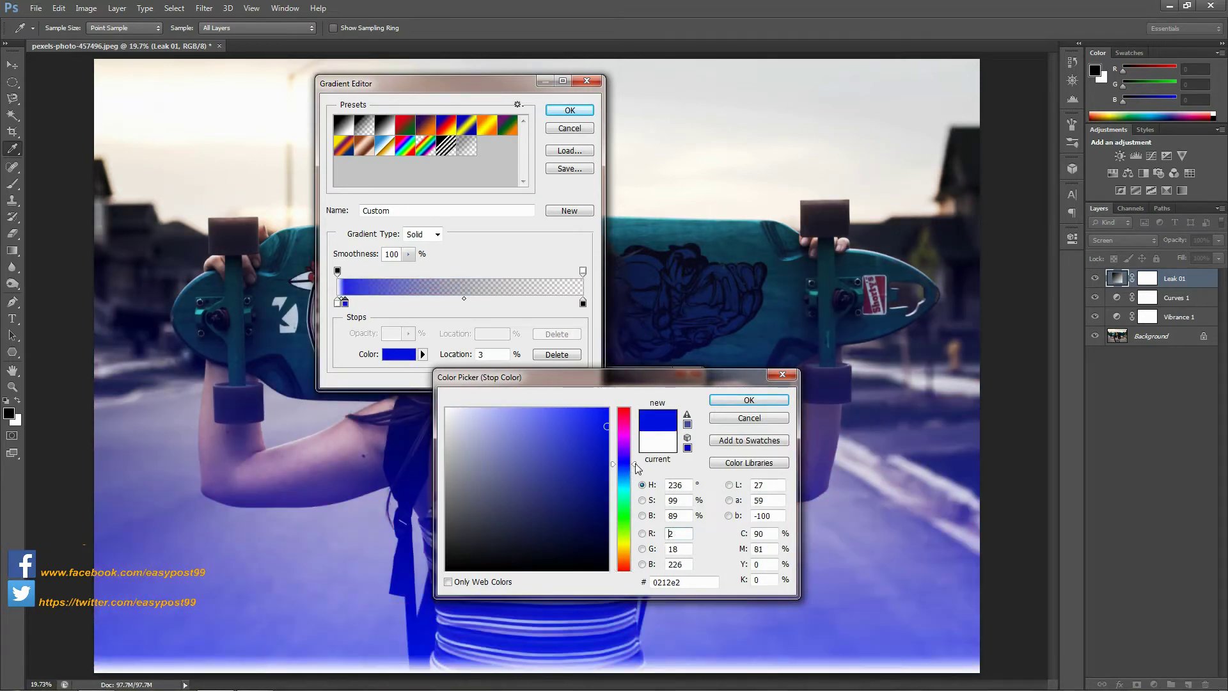
{"action": "left_click_drag", "start_coordinate": [636, 465], "coordinate": [635, 468]}
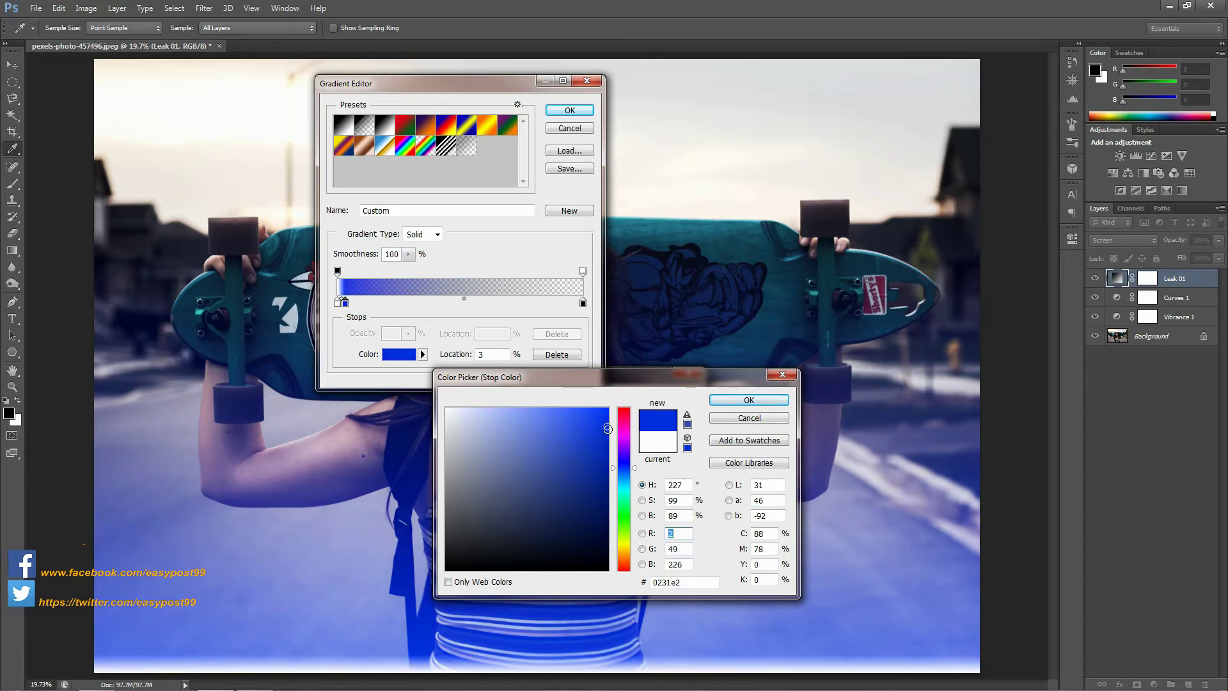
{"action": "left_click_drag", "start_coordinate": [607, 427], "coordinate": [605, 397]}
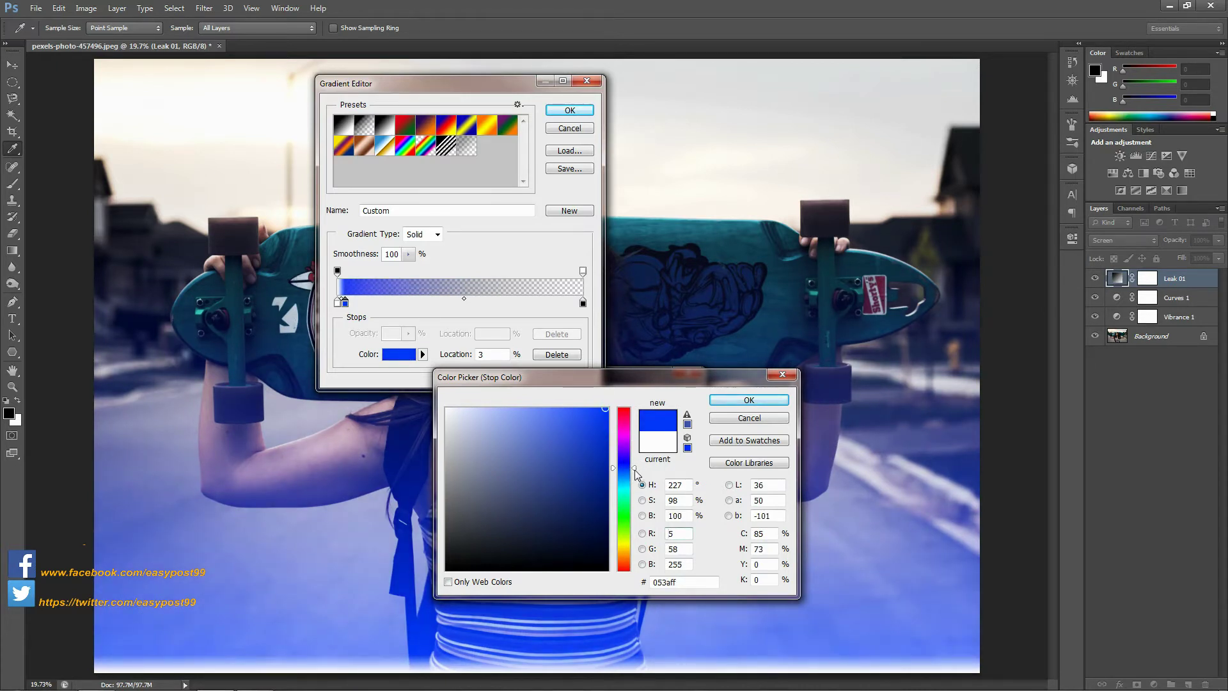
{"action": "left_click_drag", "start_coordinate": [636, 472], "coordinate": [637, 472]}
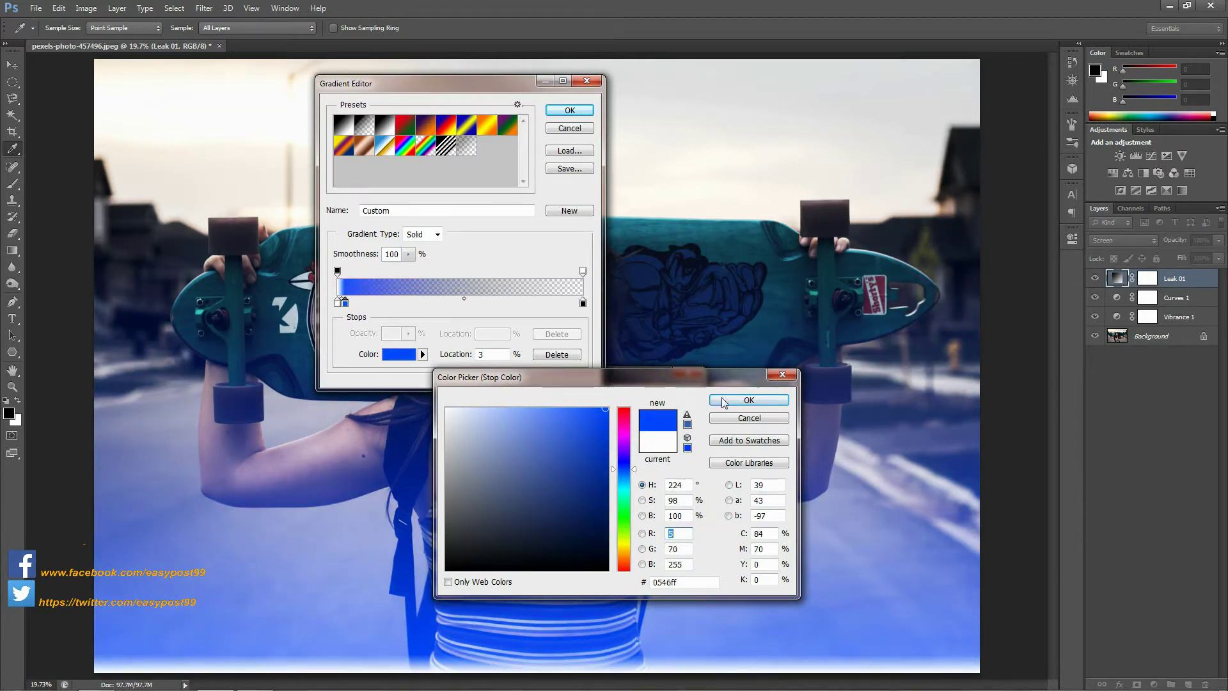
{"action": "left_click", "coordinate": [724, 402]}
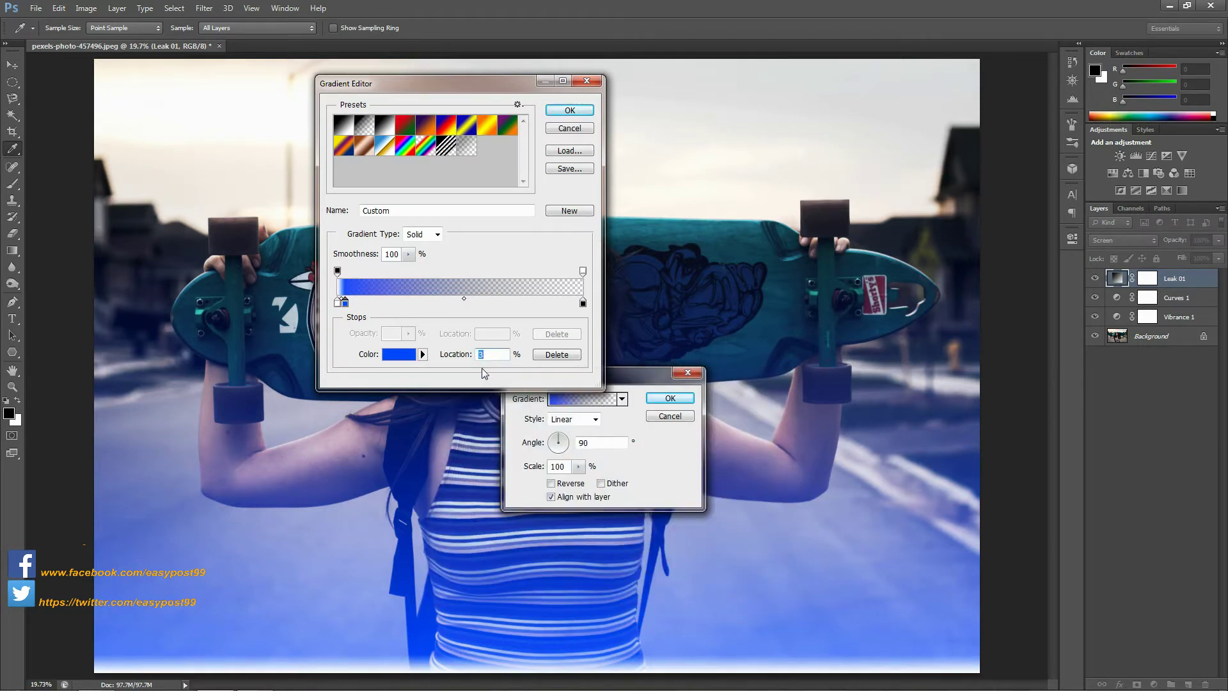
{"action": "type", "text": "2"}
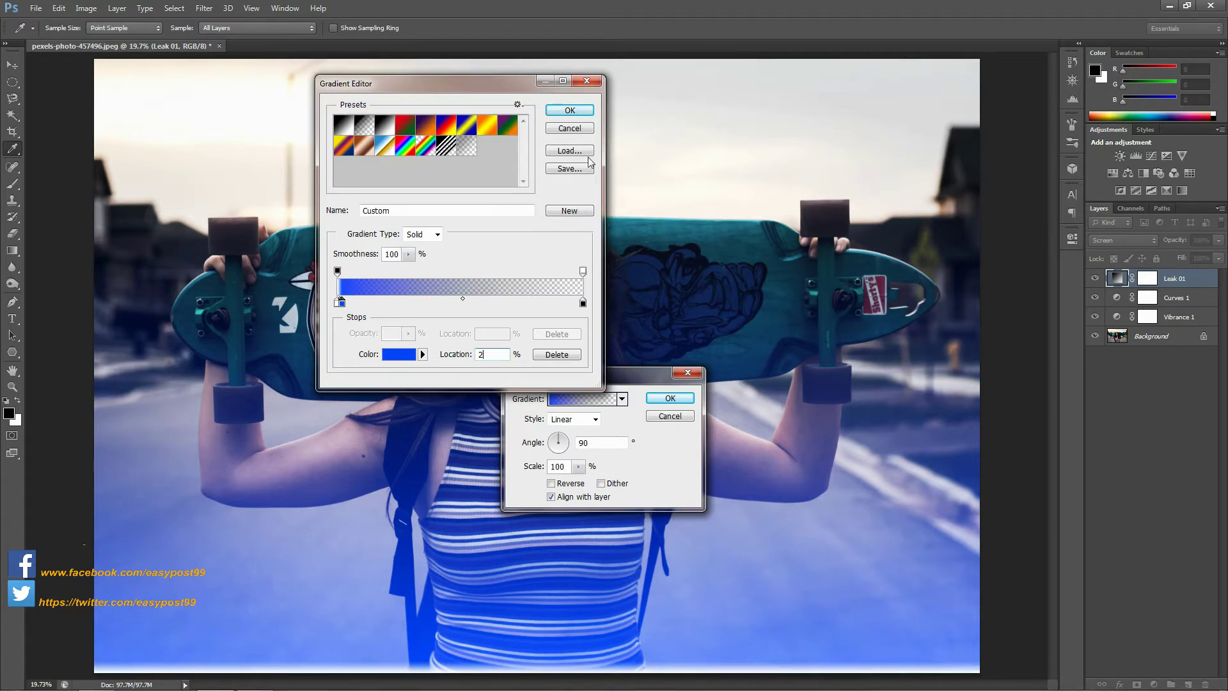
{"action": "left_click", "coordinate": [574, 112]}
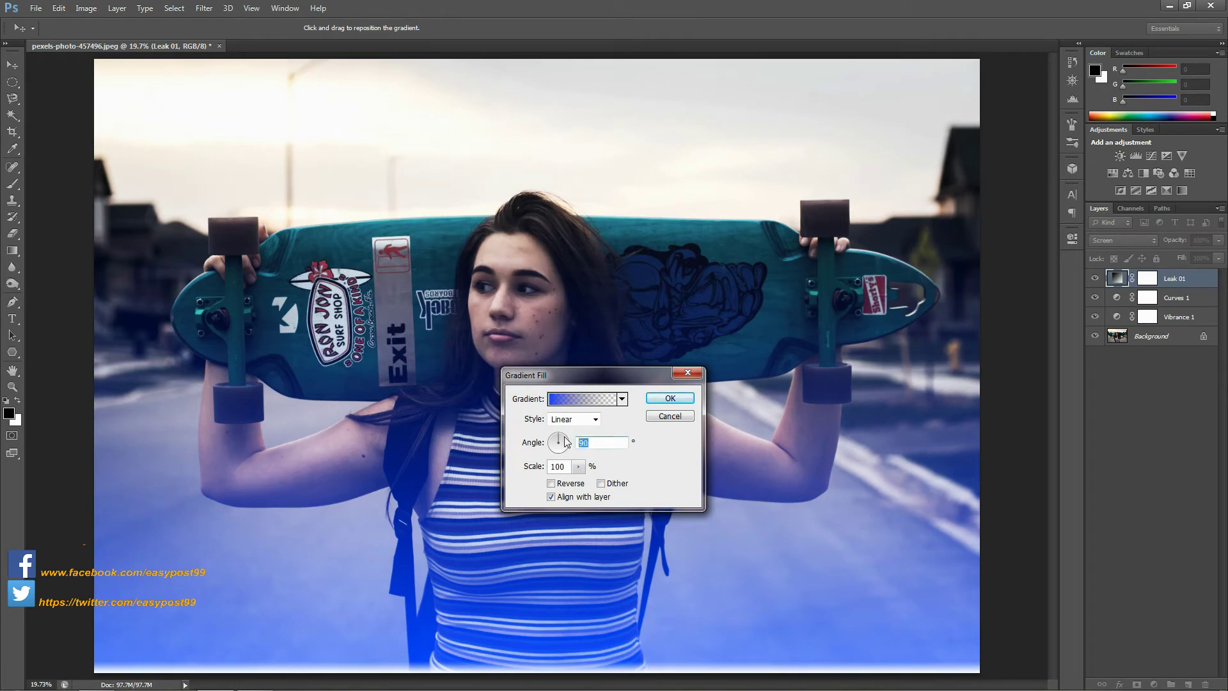
- Set the Leak 01 gradient angle to -180° and apply the fill
{"action": "type", "text": "-180"}
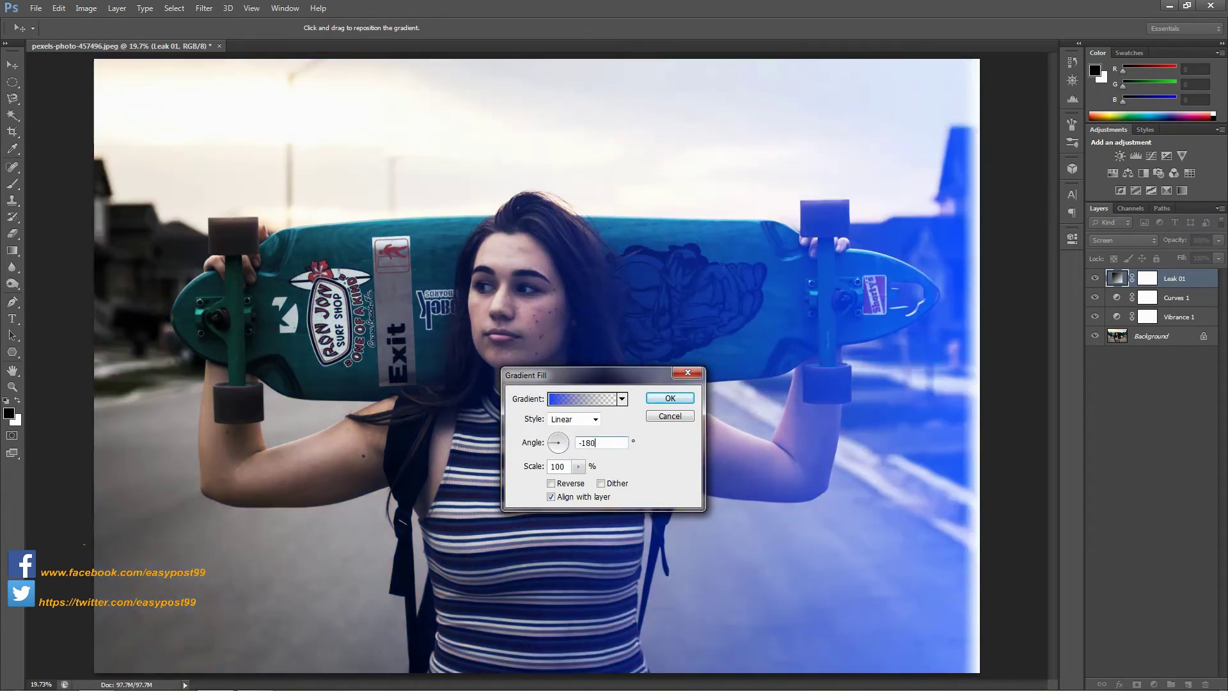
{"action": "left_click", "coordinate": [659, 398]}
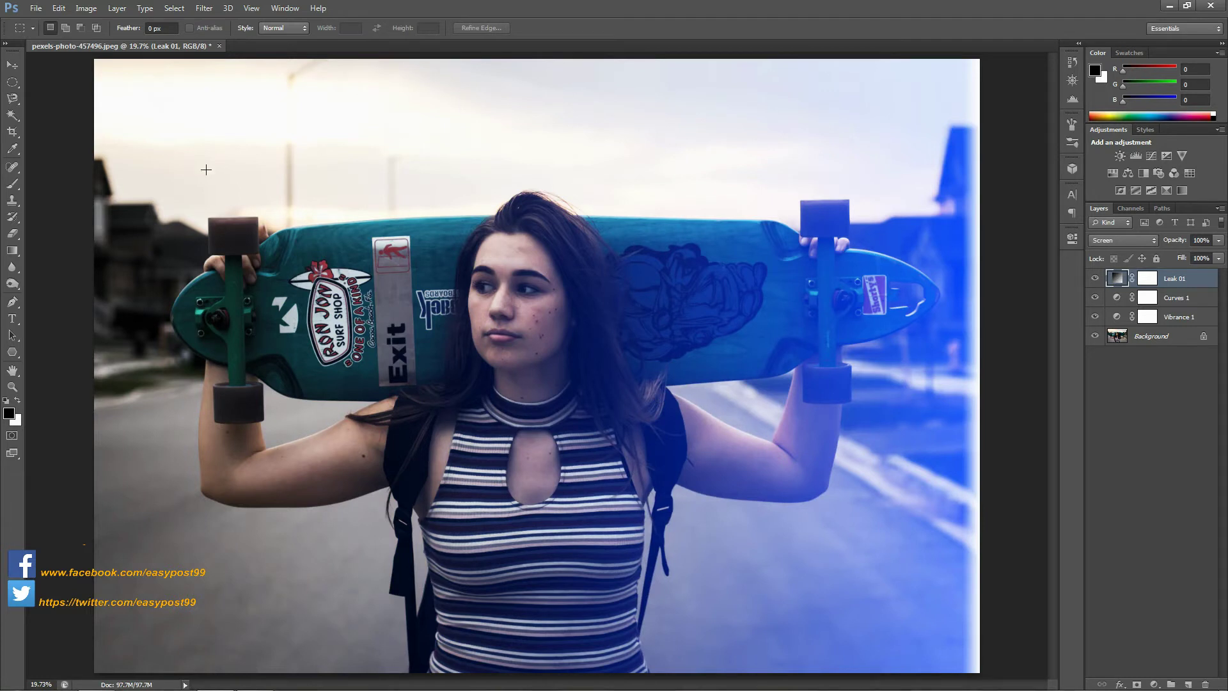
{"action": "left_click", "coordinate": [117, 8]}
- Create a second gradient fill layer named 'Leak 02' with Screen blend mode
{"action": "mouse_move", "coordinate": [204, 106]}
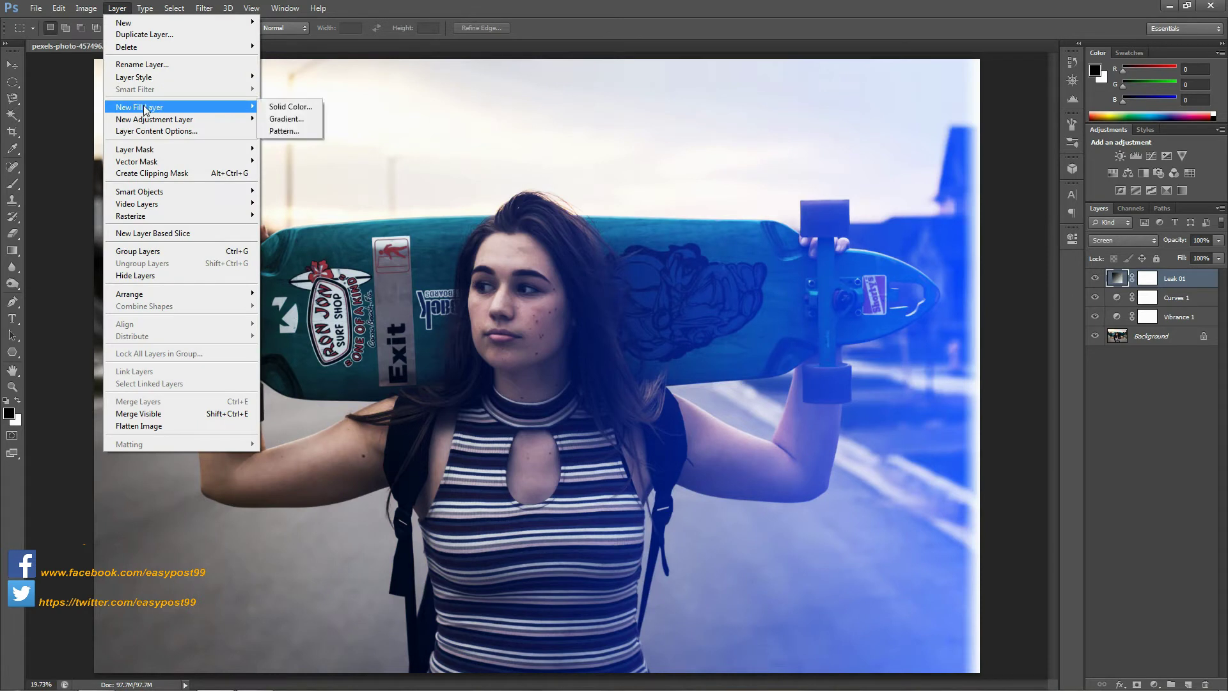
{"action": "left_click", "coordinate": [284, 118]}
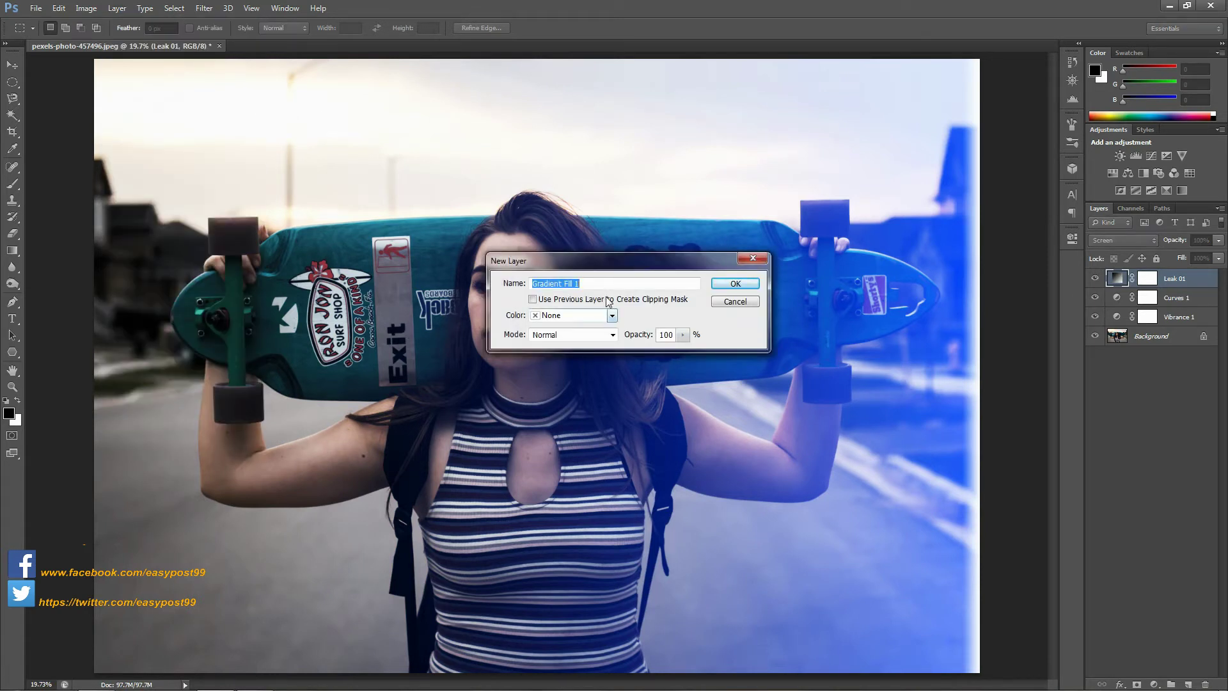
{"action": "type", "text": "Leak 02"}
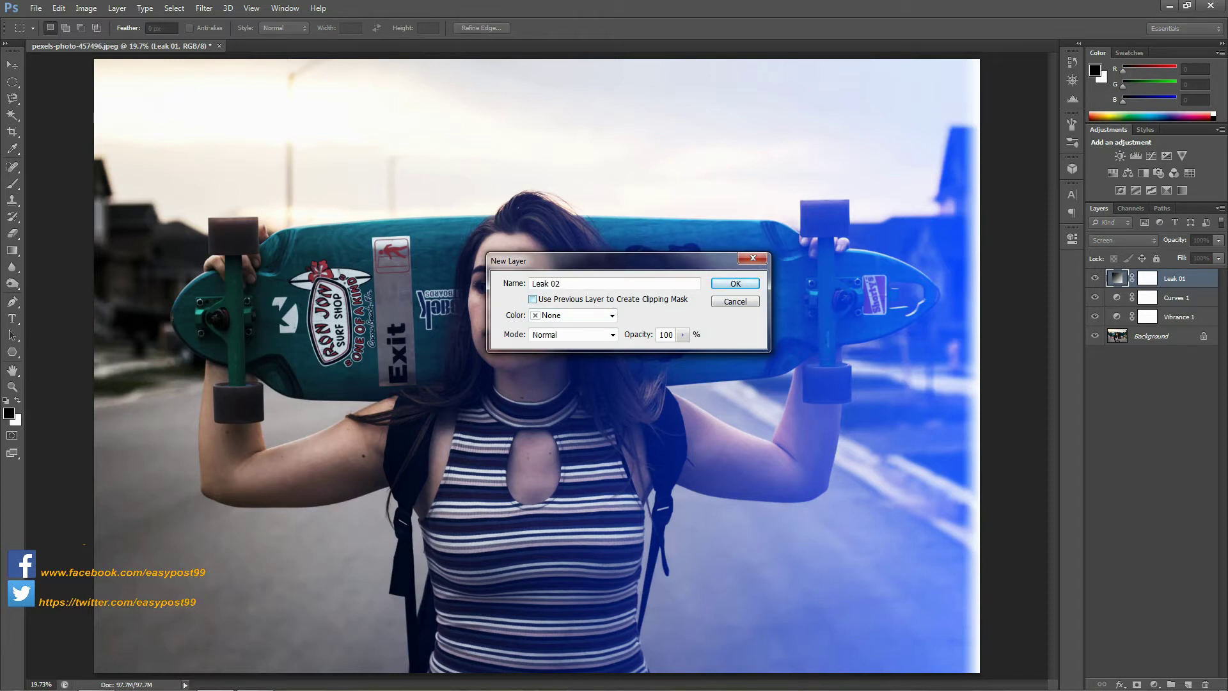
{"action": "left_click", "coordinate": [612, 334]}
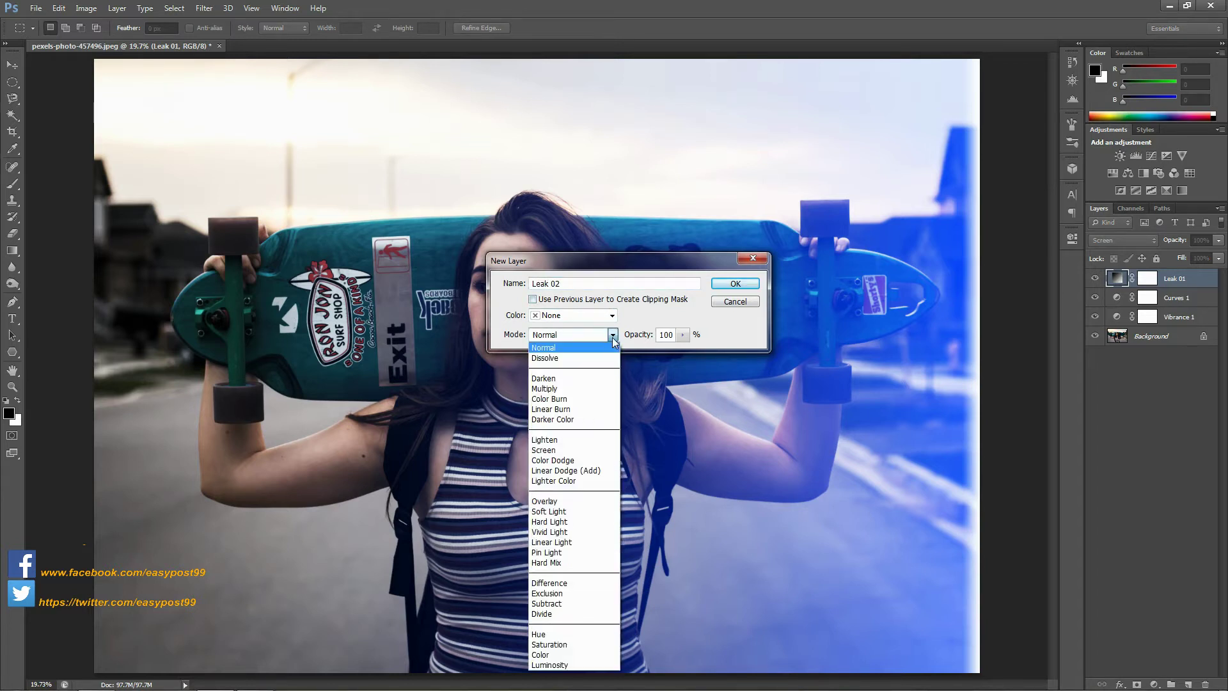
{"action": "left_click", "coordinate": [593, 448]}
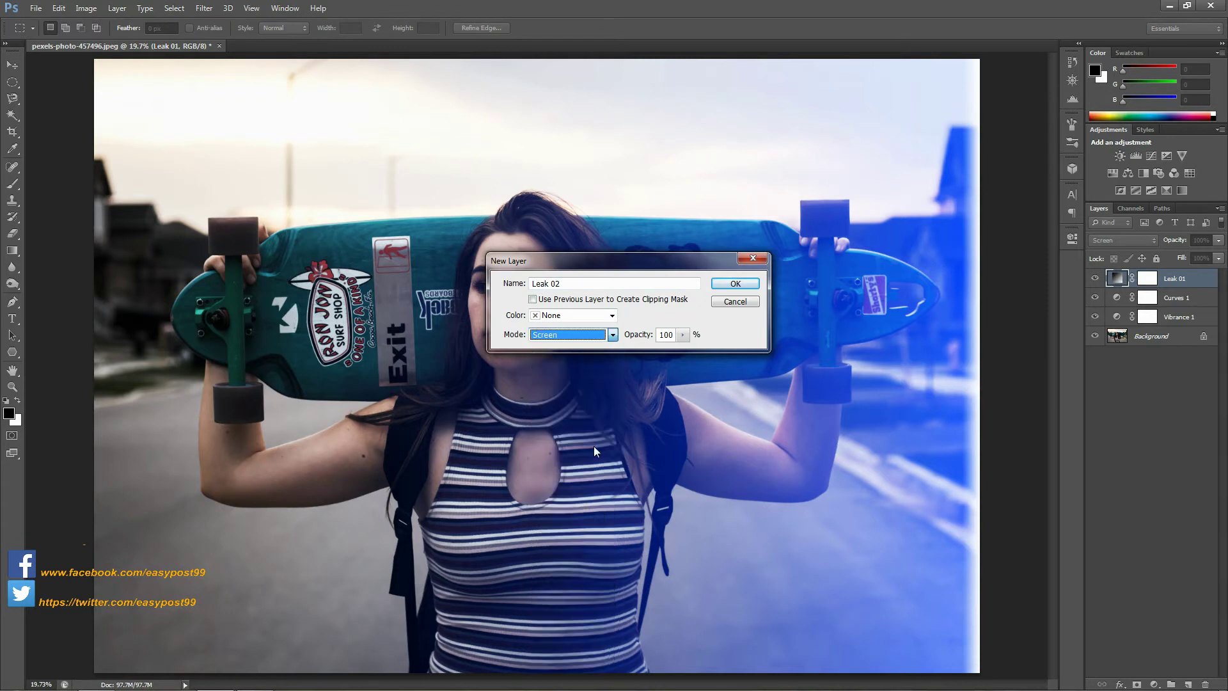
{"action": "left_click", "coordinate": [718, 289]}
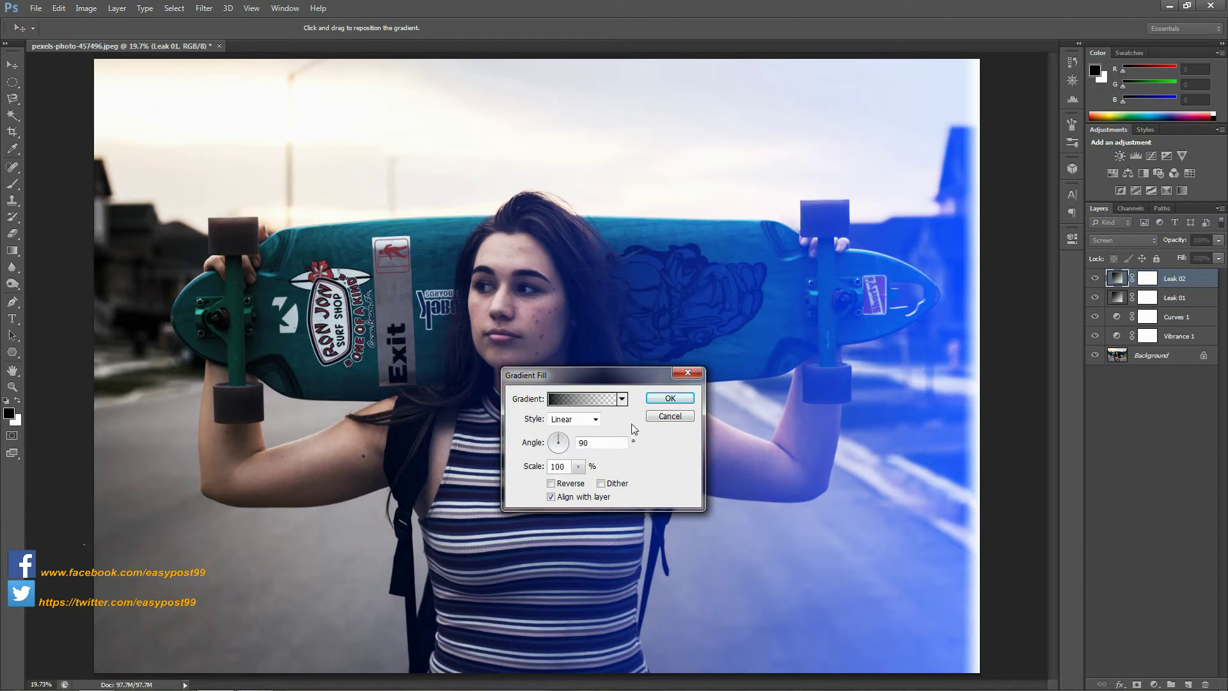
- Make the Leak 02 gradient's starting stop pure red (ff0000) at a 2% location
{"action": "left_click", "coordinate": [560, 402]}
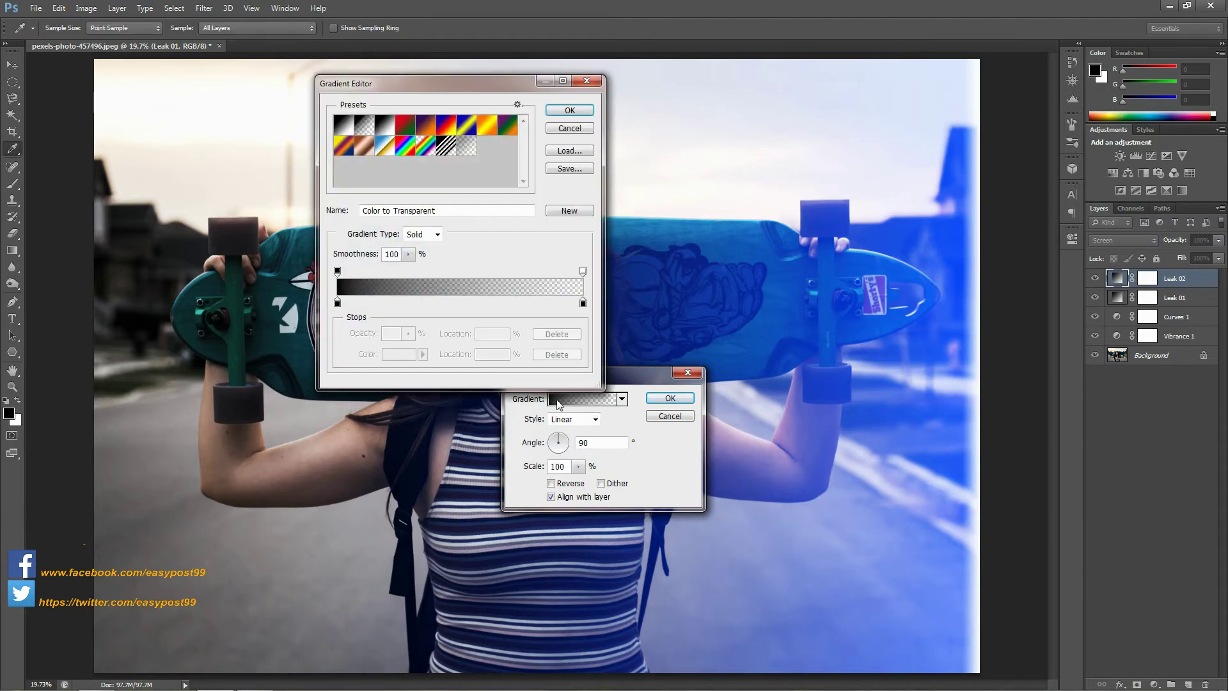
{"action": "double_click", "coordinate": [337, 302]}
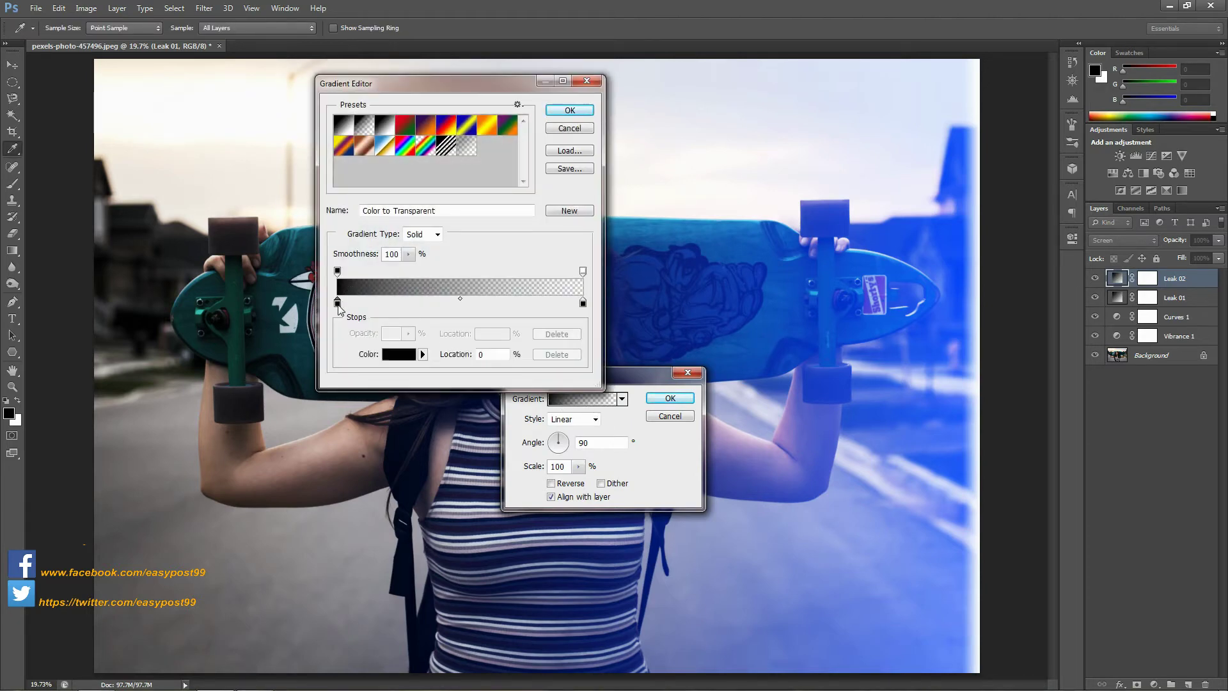
{"action": "left_click_drag", "start_coordinate": [449, 429], "coordinate": [444, 406]}
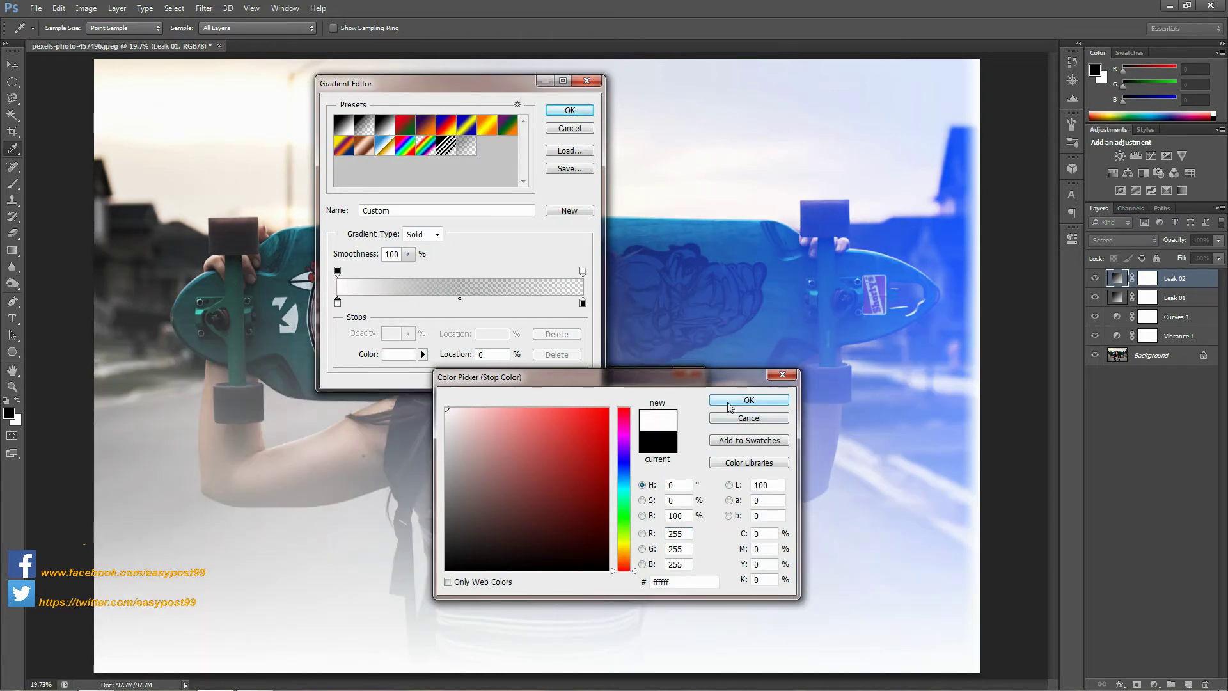
{"action": "left_click", "coordinate": [727, 404]}
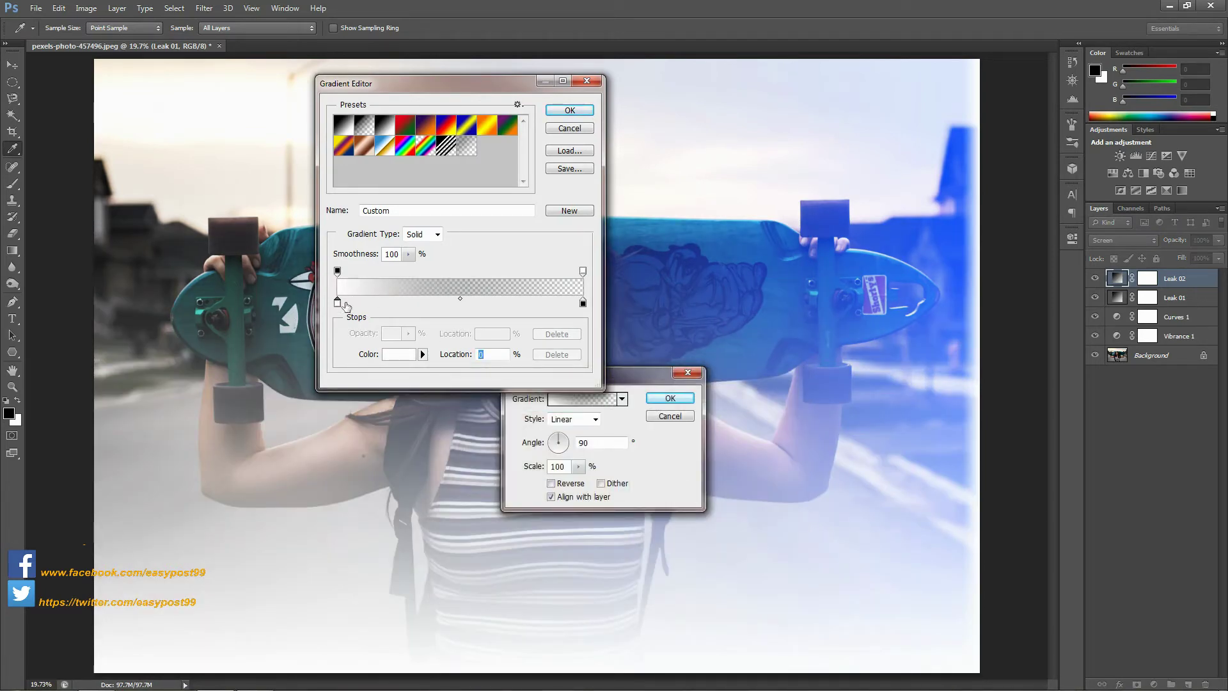
{"action": "left_click", "coordinate": [344, 303]}
{"action": "double_click", "coordinate": [345, 304]}
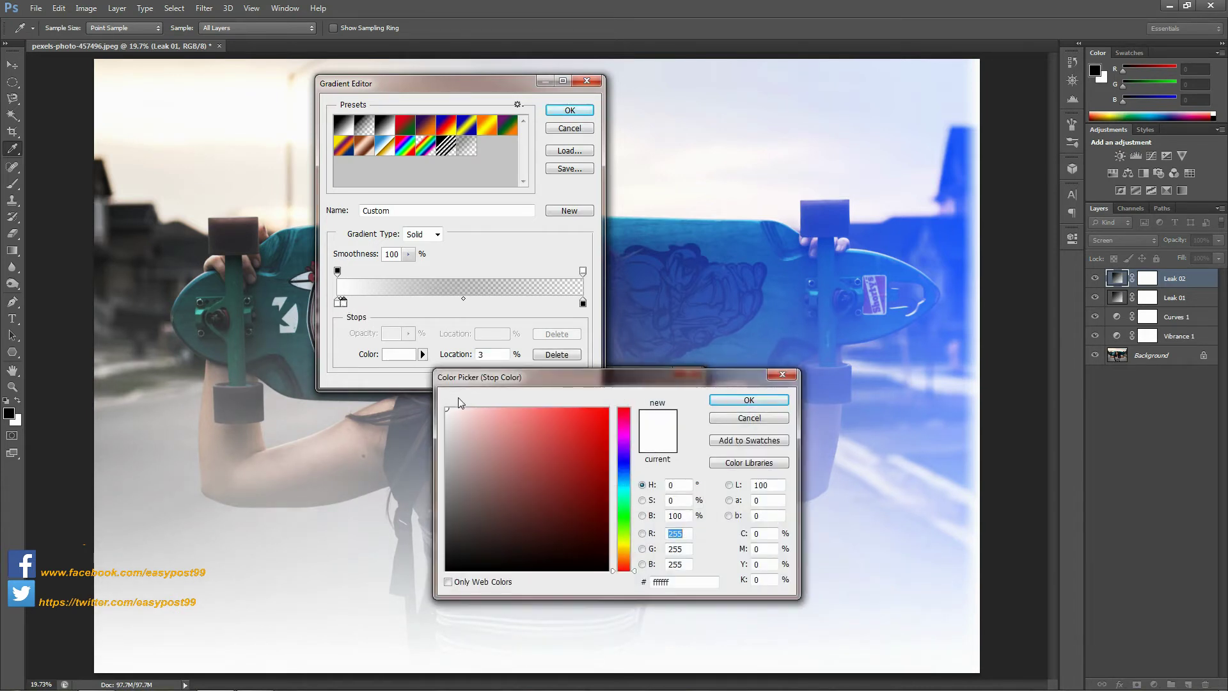
{"action": "left_click_drag", "start_coordinate": [446, 407], "coordinate": [610, 408]}
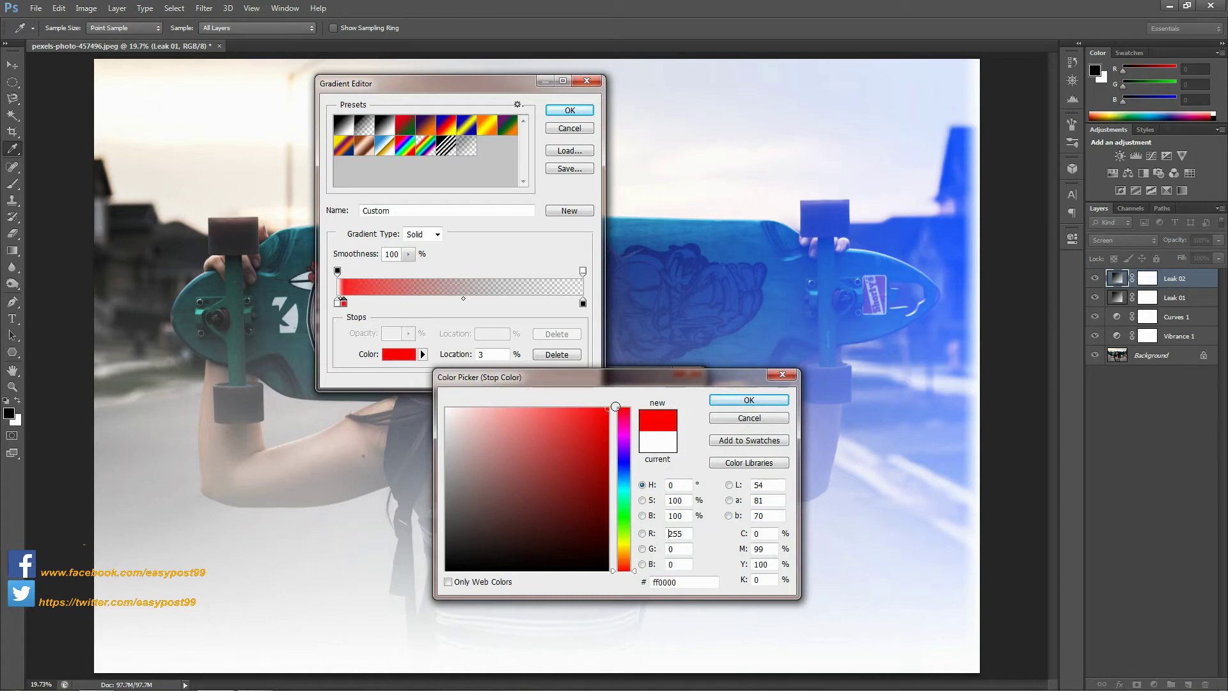
{"action": "left_click", "coordinate": [748, 400]}
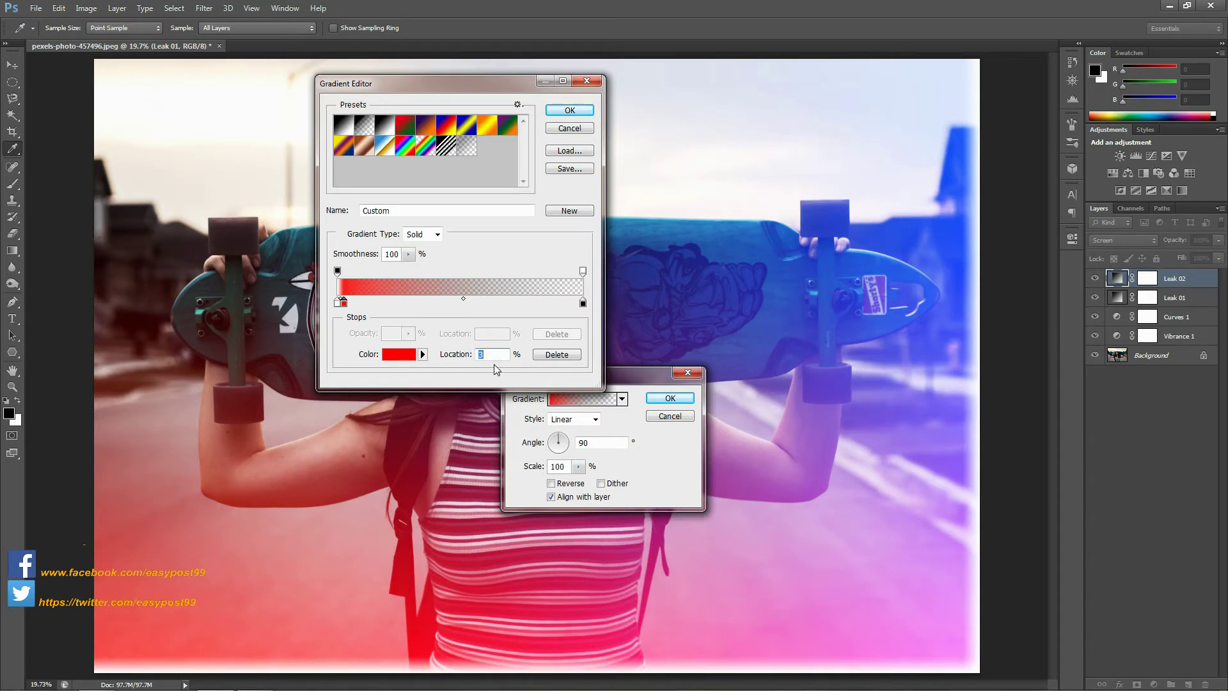
{"action": "type", "text": "2"}
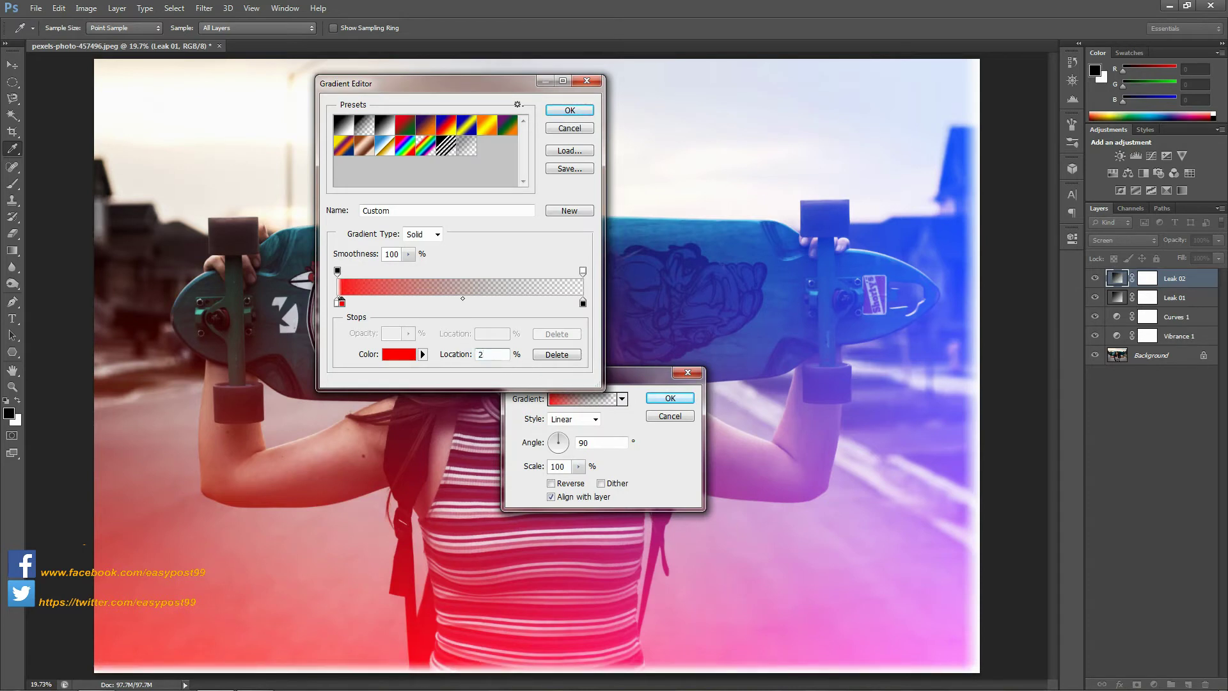
- Add a yellow colour stop at 5% beside the red one and confirm the gradient
{"action": "left_click", "coordinate": [348, 303]}
{"action": "double_click", "coordinate": [348, 303]}
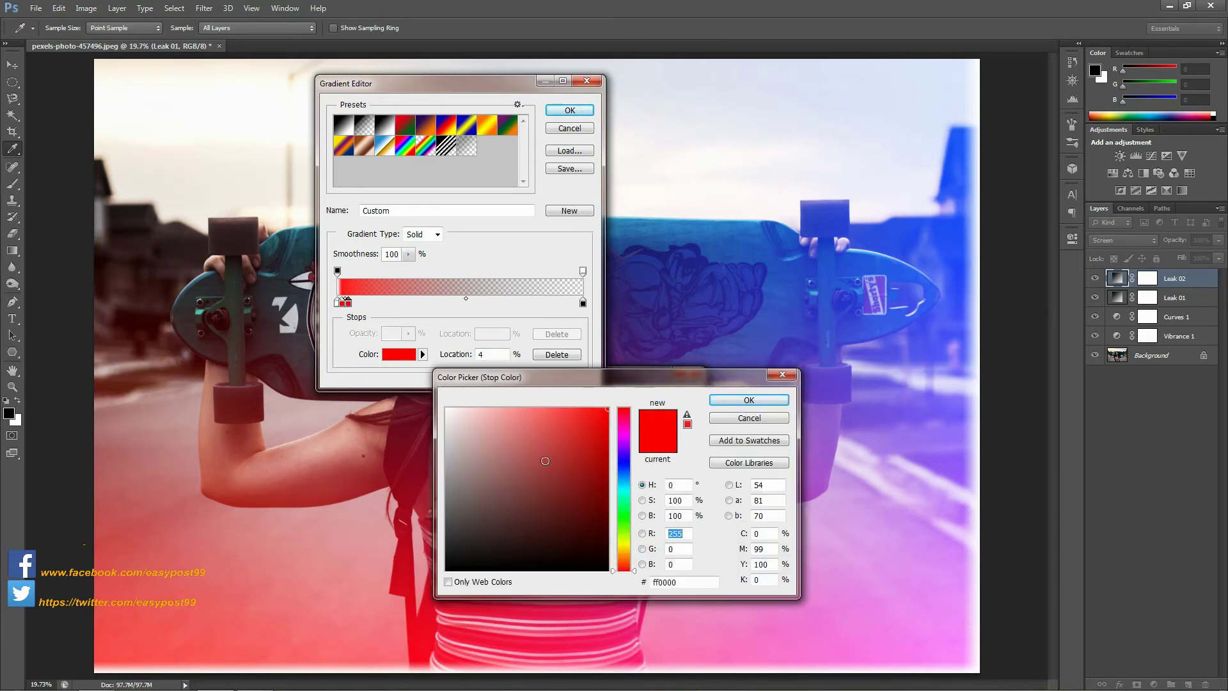
{"action": "left_click_drag", "start_coordinate": [635, 571], "coordinate": [633, 556]}
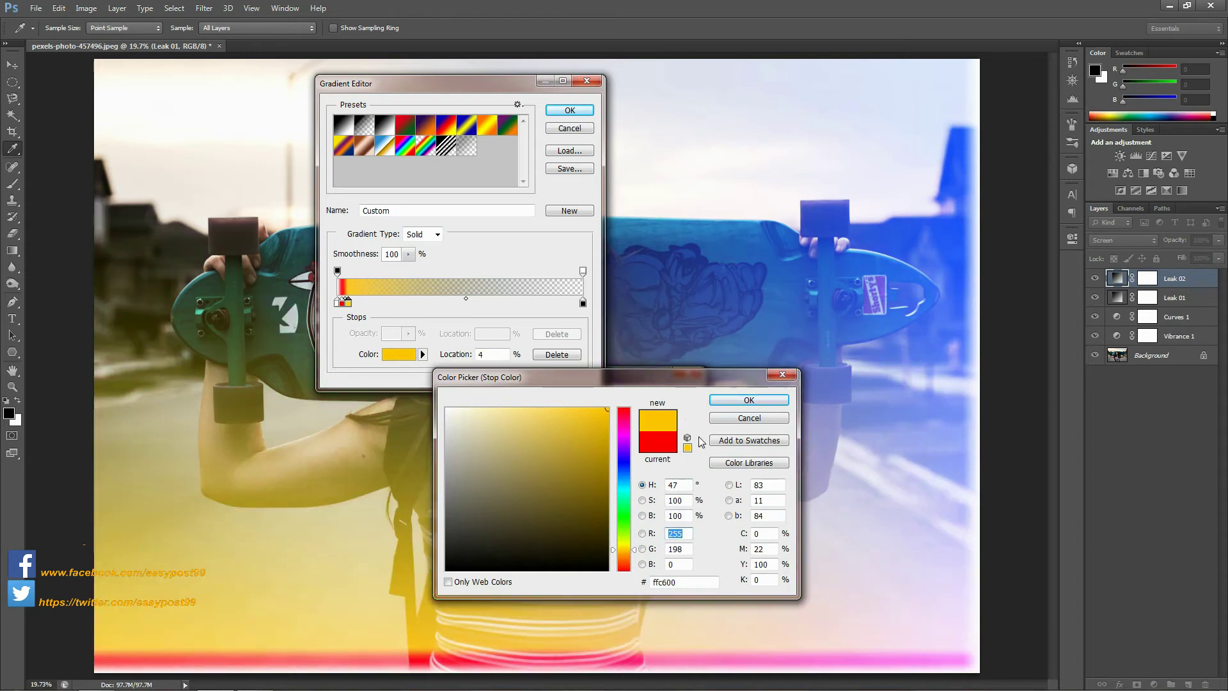
{"action": "left_click", "coordinate": [721, 401]}
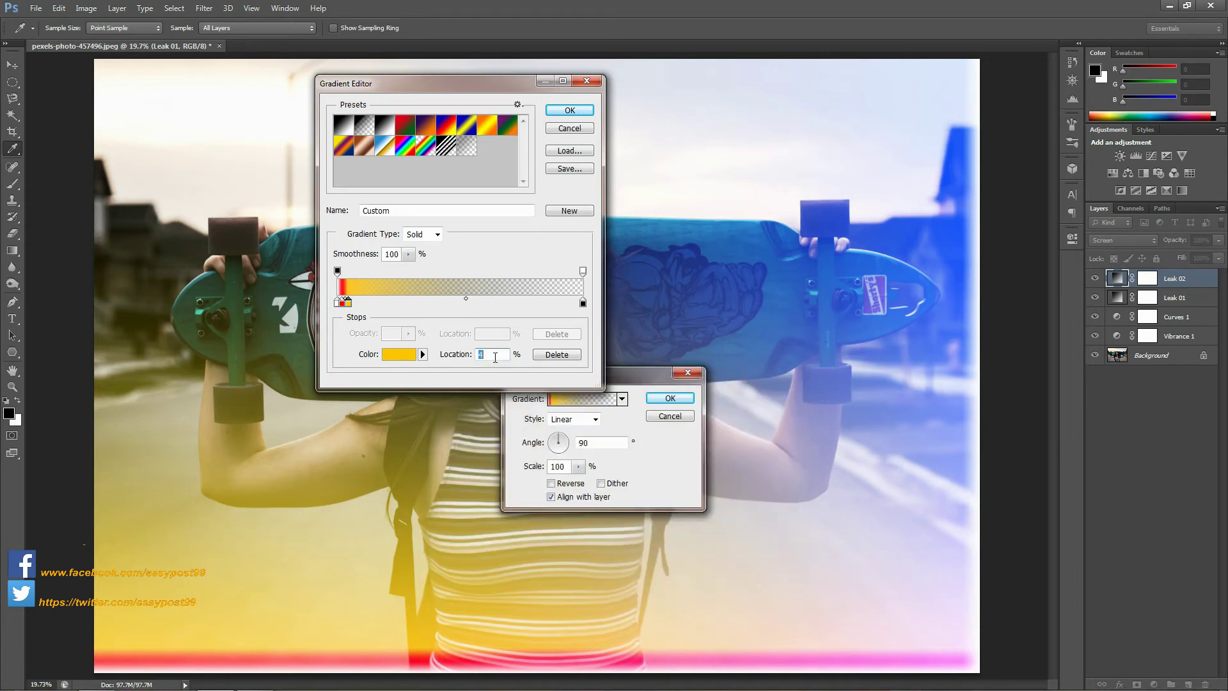
{"action": "type", "text": "5"}
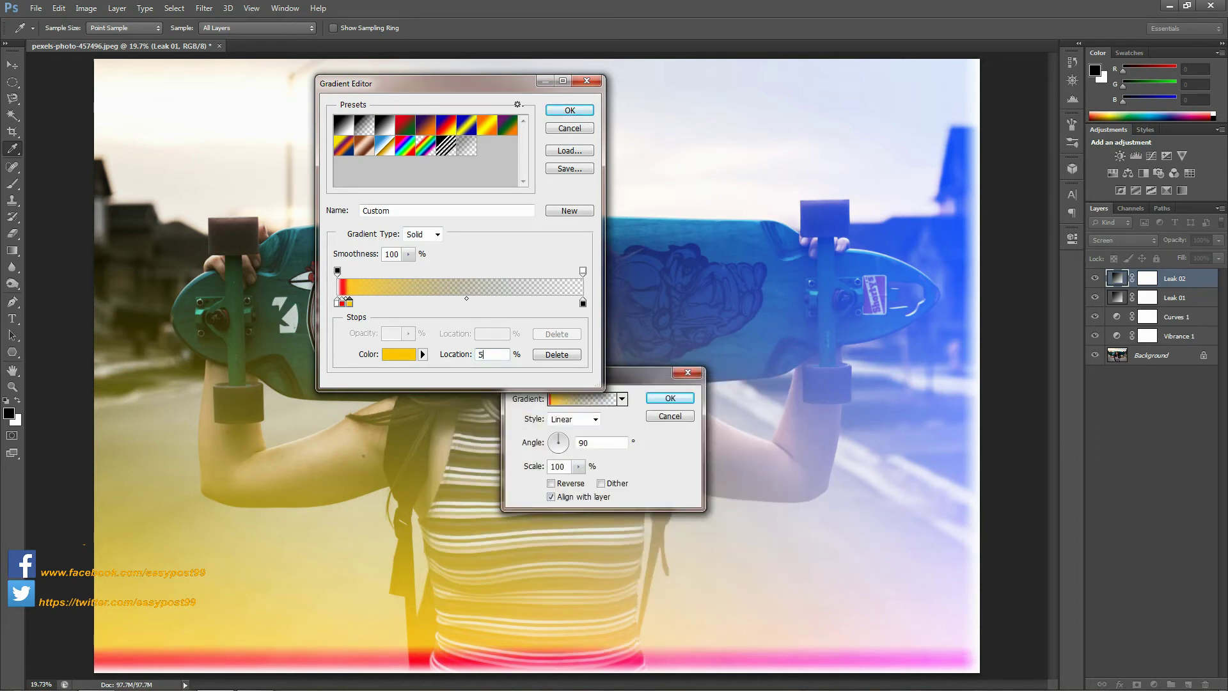
{"action": "left_click", "coordinate": [567, 111]}
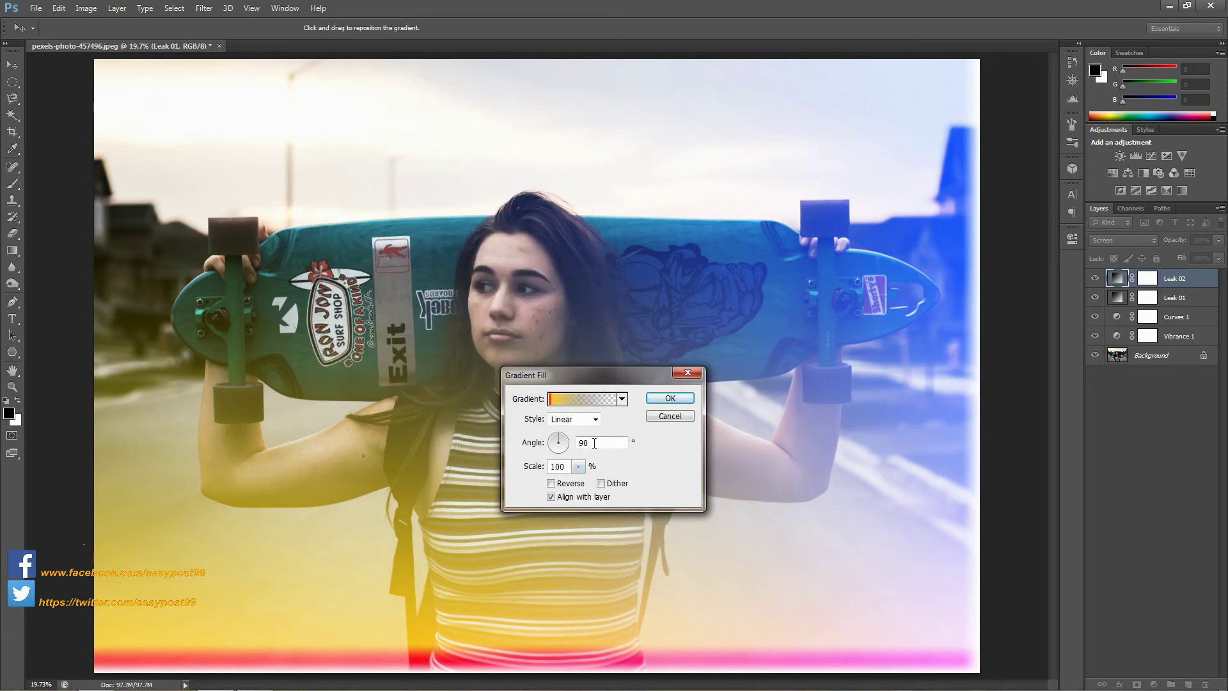
- Change the Leak 02 gradient angle from 90 to 0° and apply the fill
{"action": "double_click", "coordinate": [579, 443]}
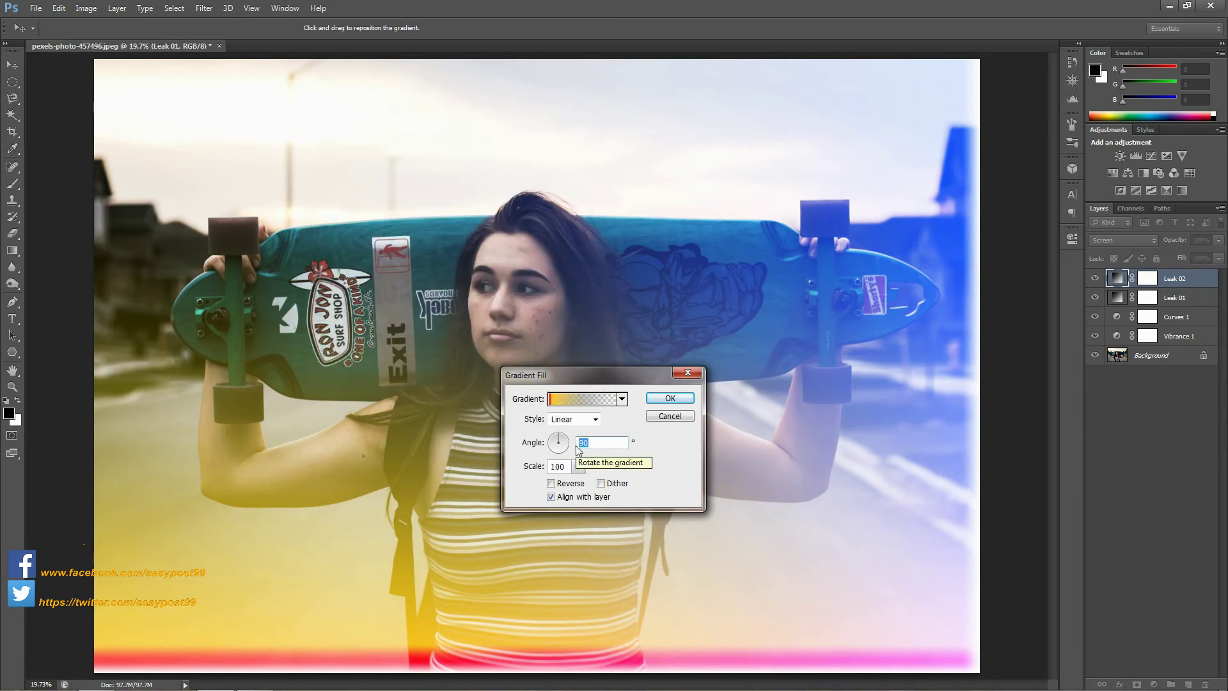
{"action": "type", "text": "0"}
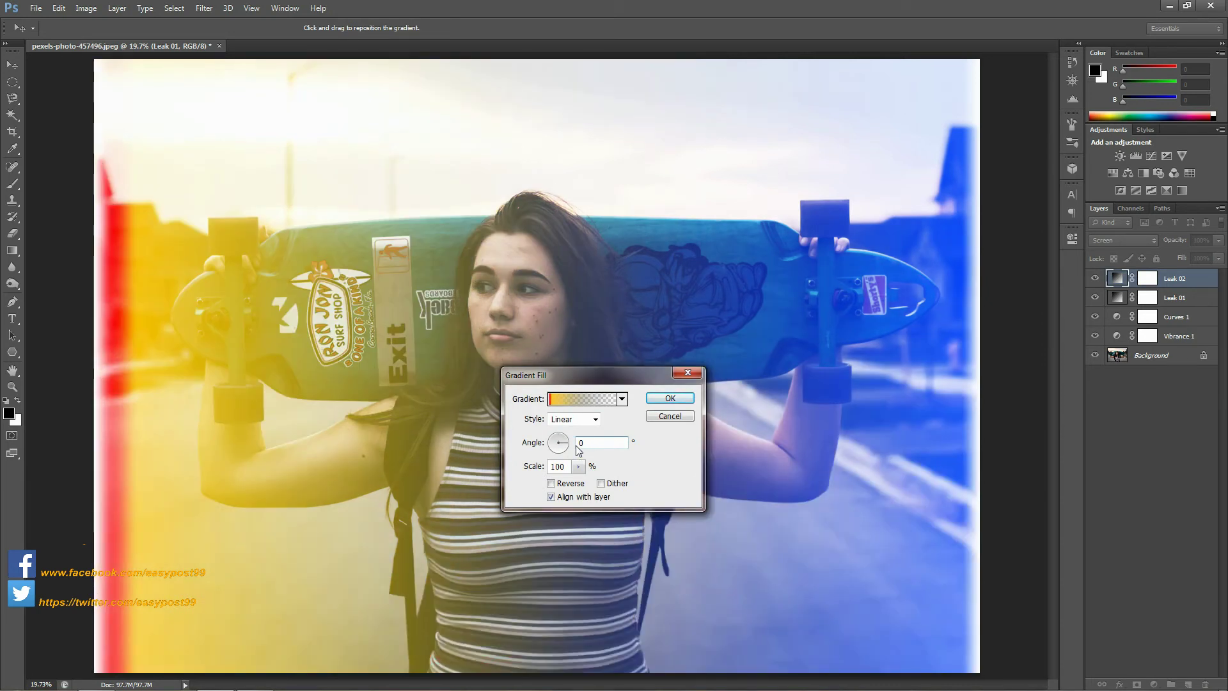
{"action": "left_click", "coordinate": [659, 397]}
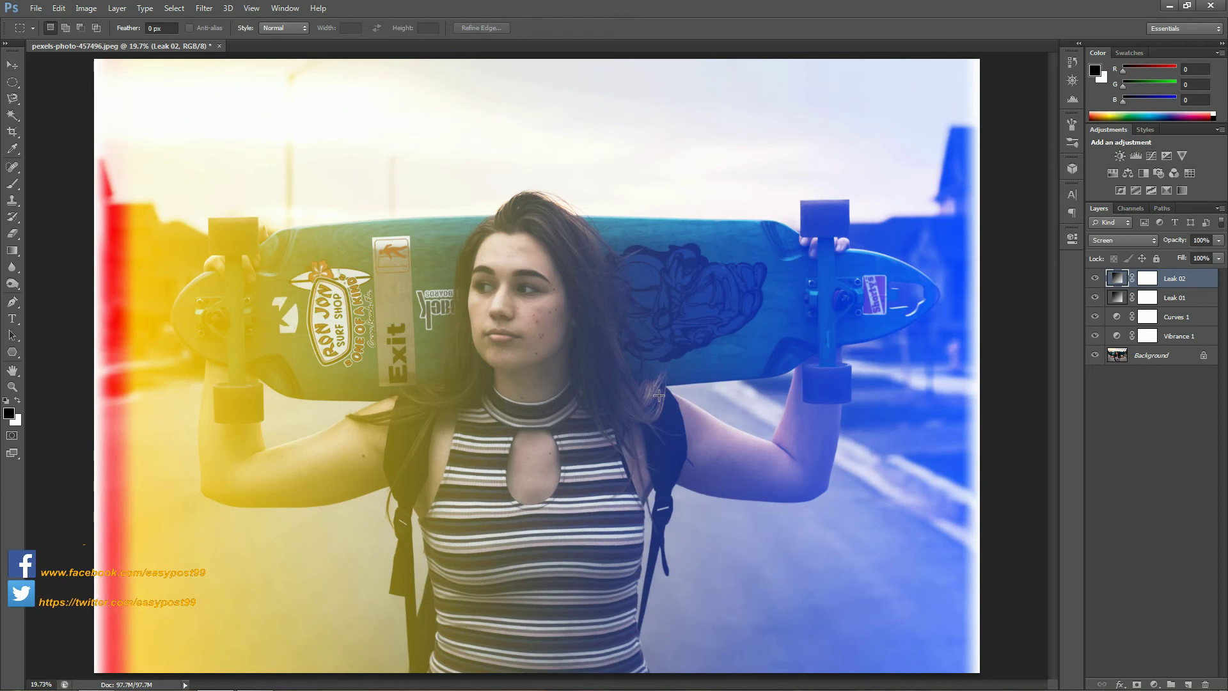
- Group the four layers from Leak 02 to Vibrance 1 as 'Light Leaks', then hide the group
{"action": "left_click", "coordinate": [1206, 338], "text": "shift"}
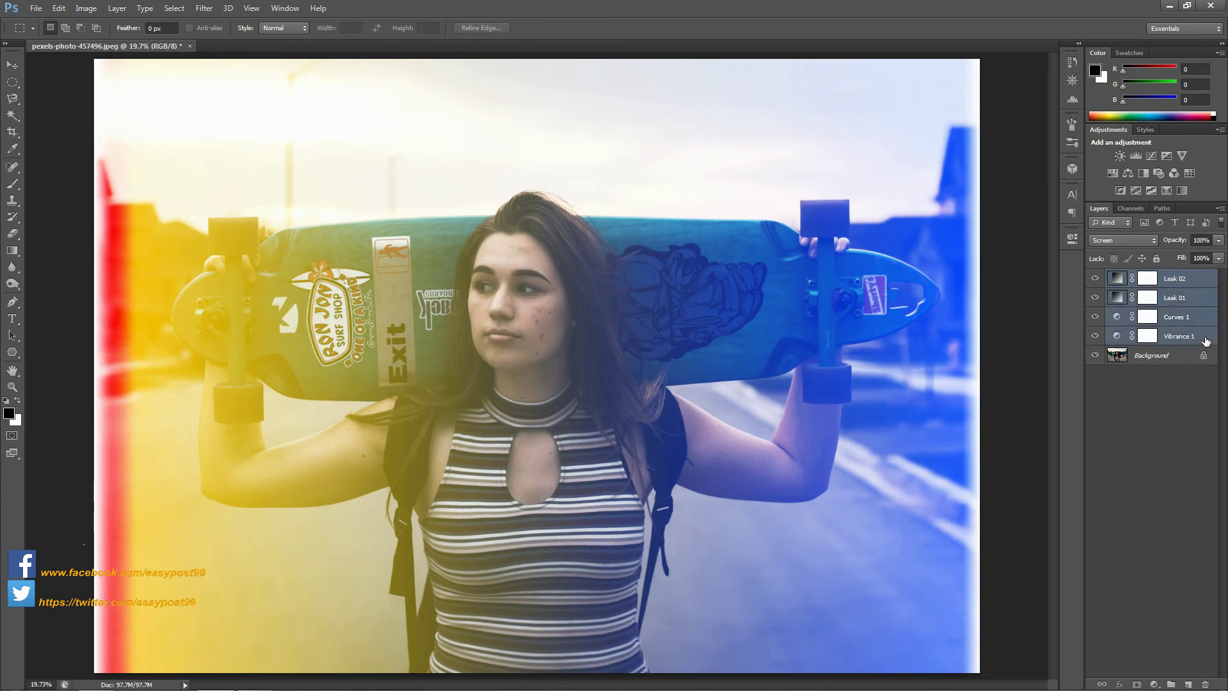
{"action": "key", "text": "ctrl+g"}
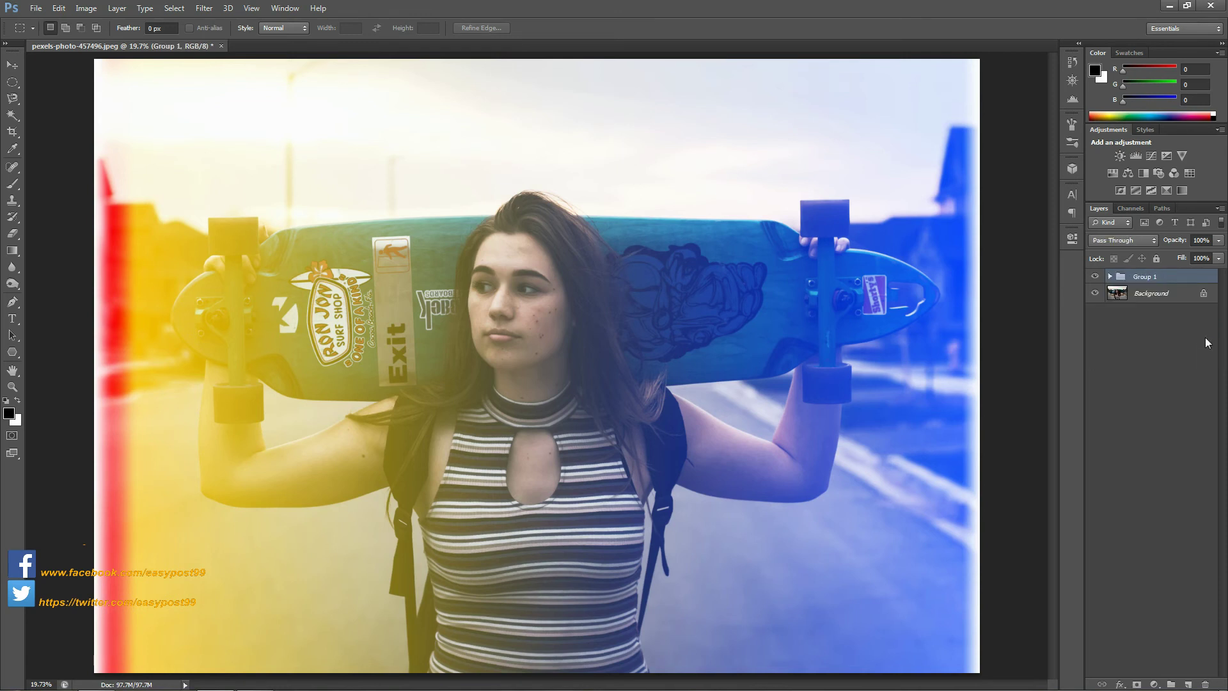
{"action": "double_click", "coordinate": [1148, 276]}
{"action": "type", "text": "Light Leaks"}
{"action": "key", "text": "Return"}
{"action": "left_click", "coordinate": [1095, 276]}
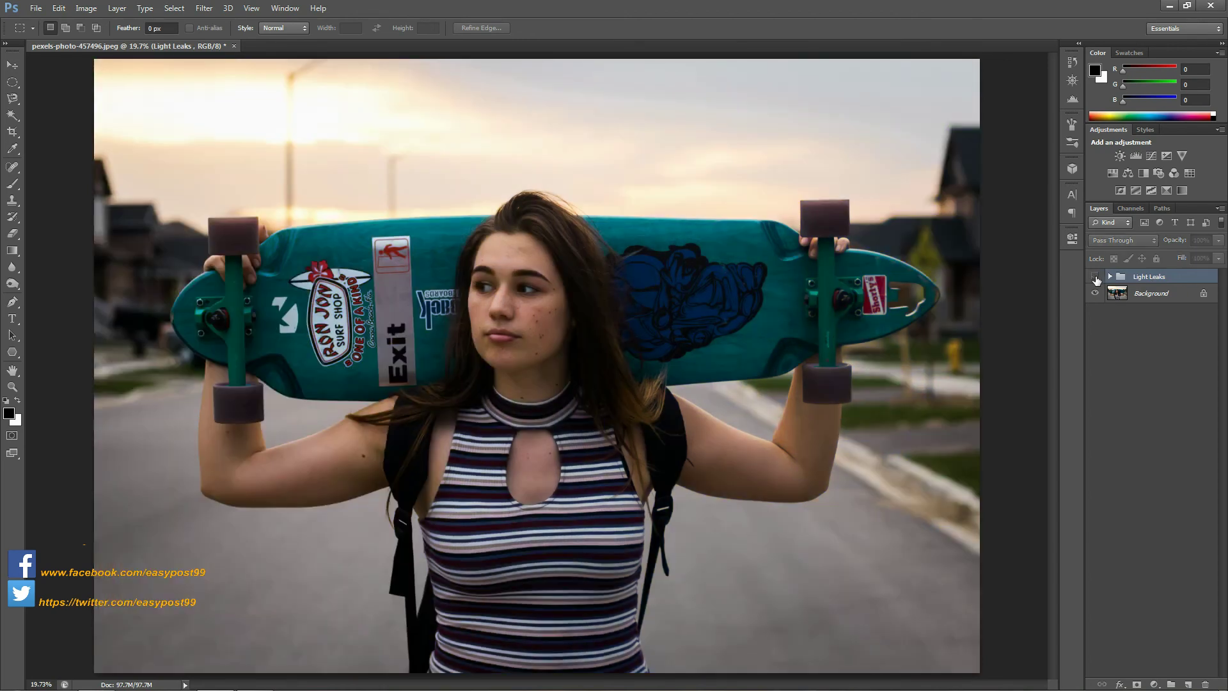
- Toggle Light Leaks to compare before and after, leave it visible, and fit the image in Full Screen Mode
{"action": "left_click", "coordinate": [1095, 276]}
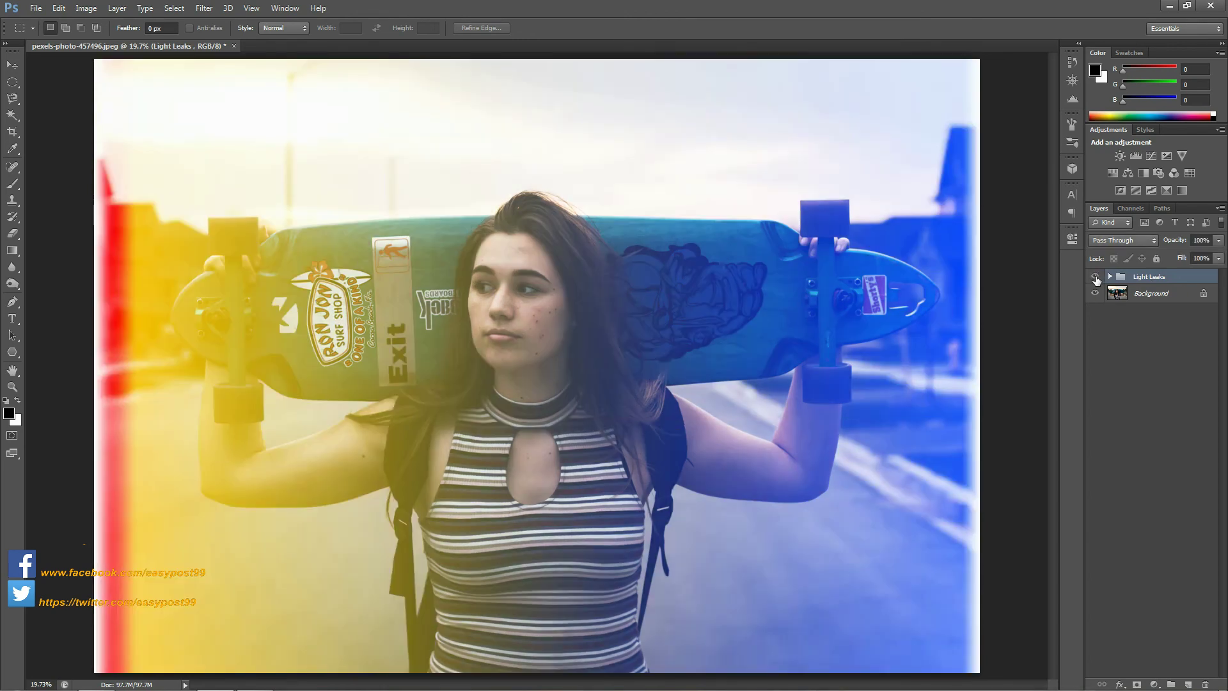
{"action": "left_click", "coordinate": [1095, 278]}
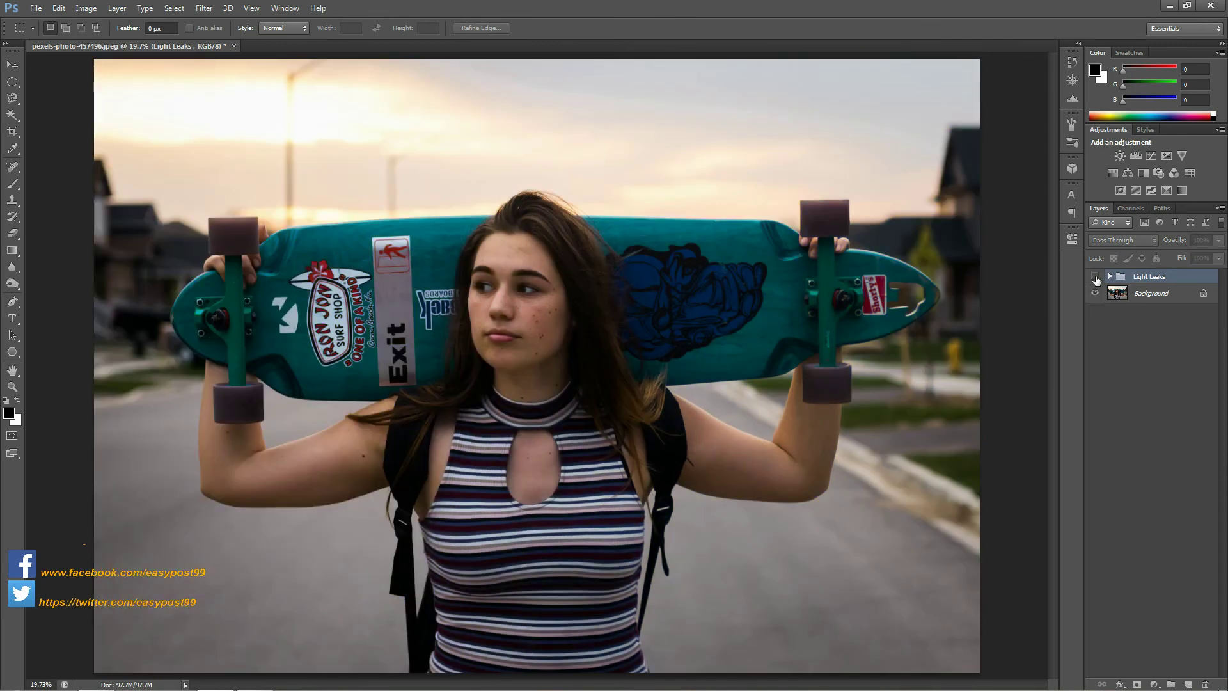
{"action": "left_click", "coordinate": [1095, 278]}
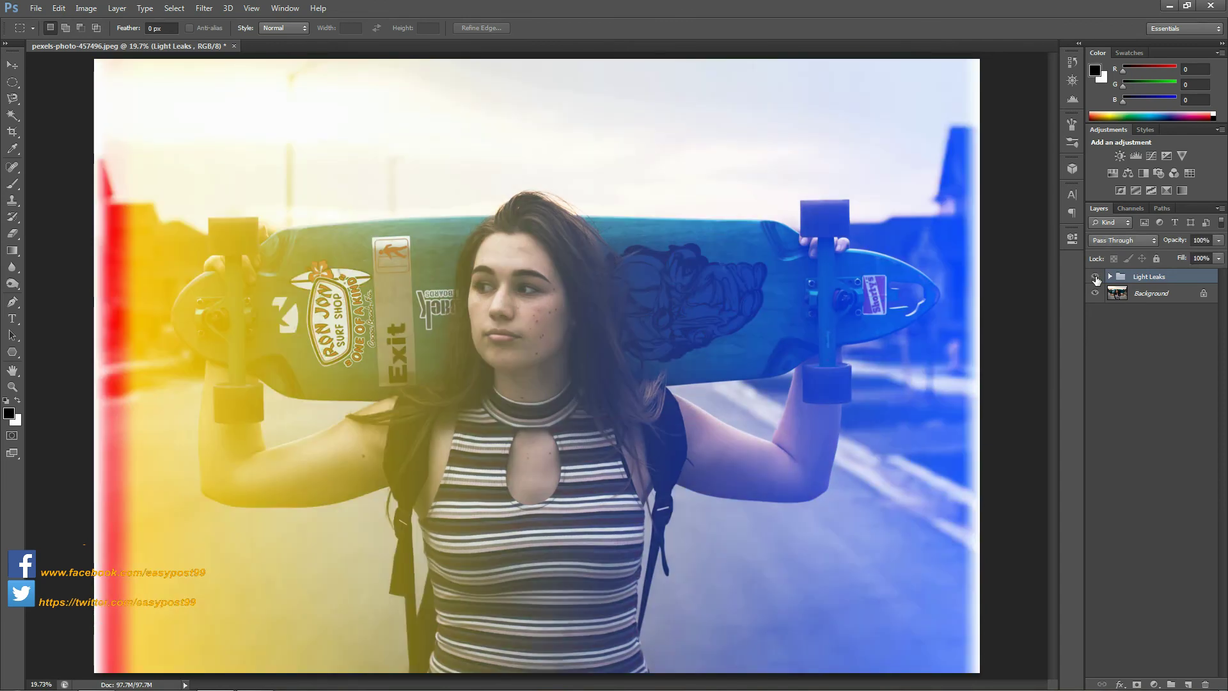
{"action": "key", "text": "f"}
{"action": "key", "text": "f"}
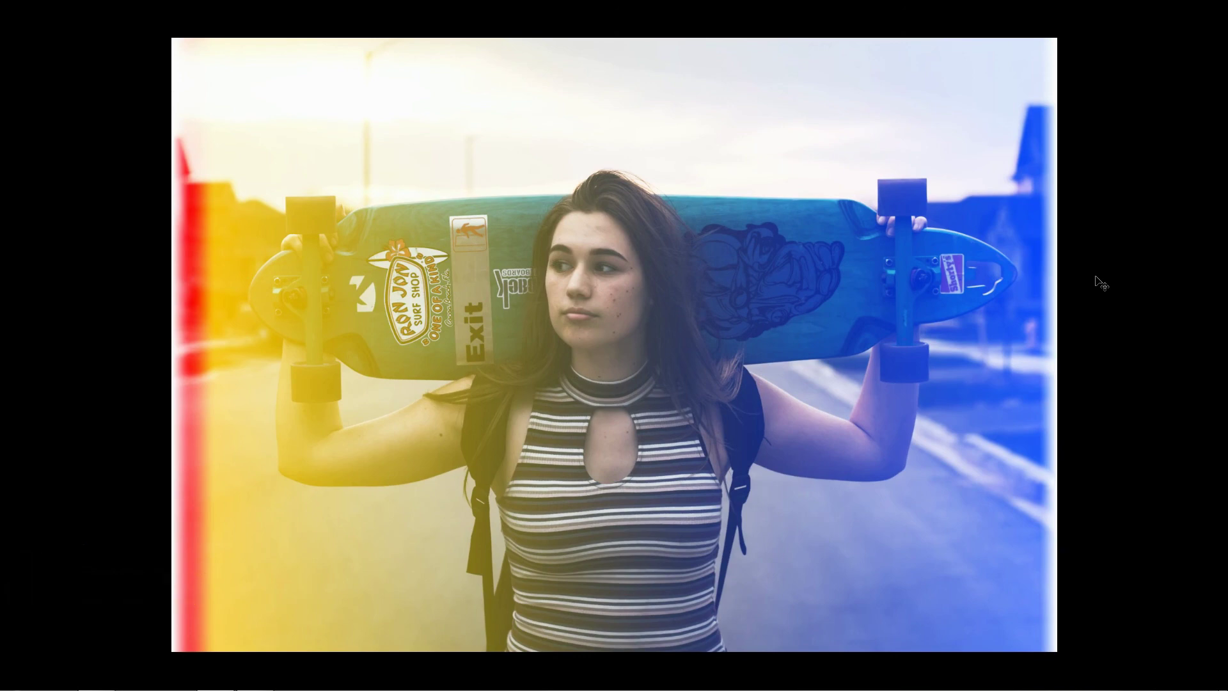
{"action": "key", "text": "ctrl+0"}
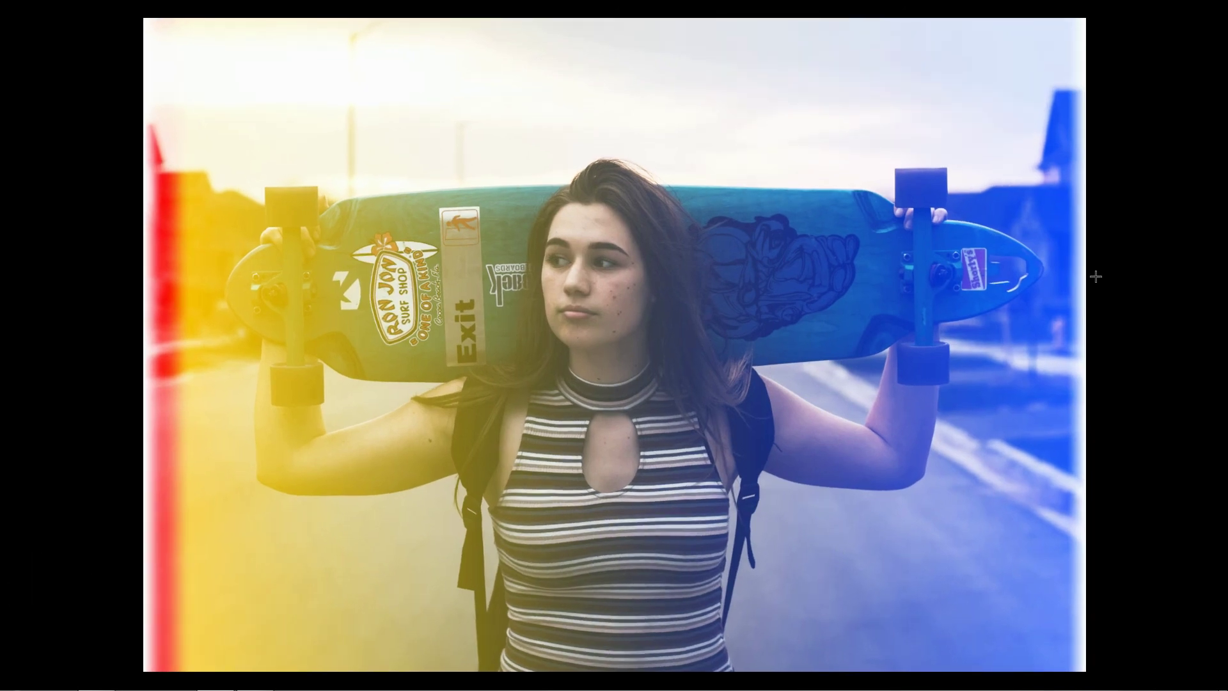